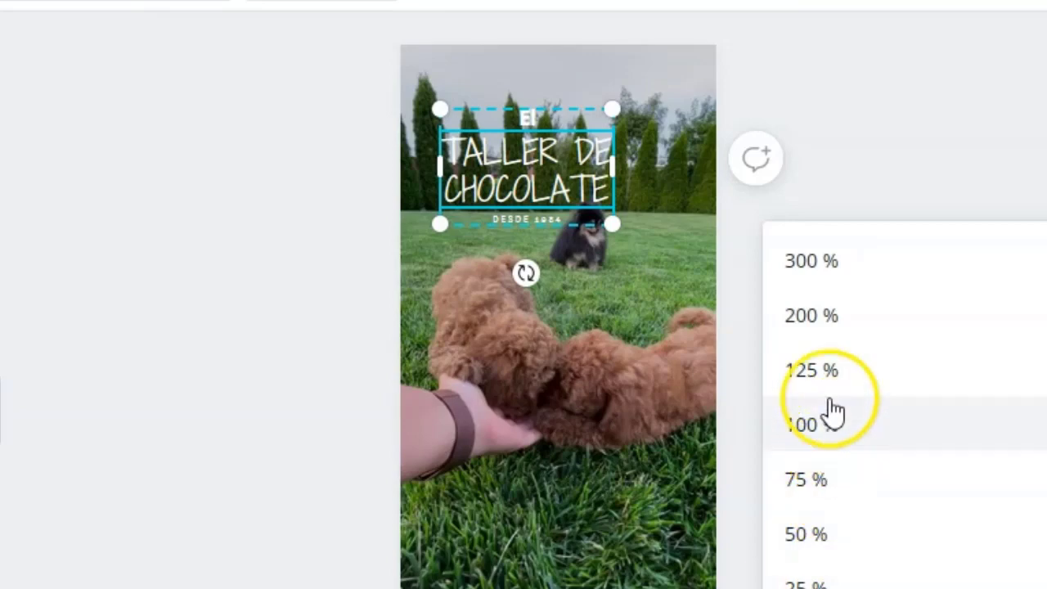
# - Move the "TALLER DE CHOCOLATE" text group up near the top edge of the video page and clear its "El" line
pyautogui.click(830, 536)
pyautogui.click(1034, 339)
pyautogui.scroll(5, 1035, 344)
pyautogui.moveTo(547, 299); pyautogui.dragTo(542, 197)
pyautogui.click(518, 85)
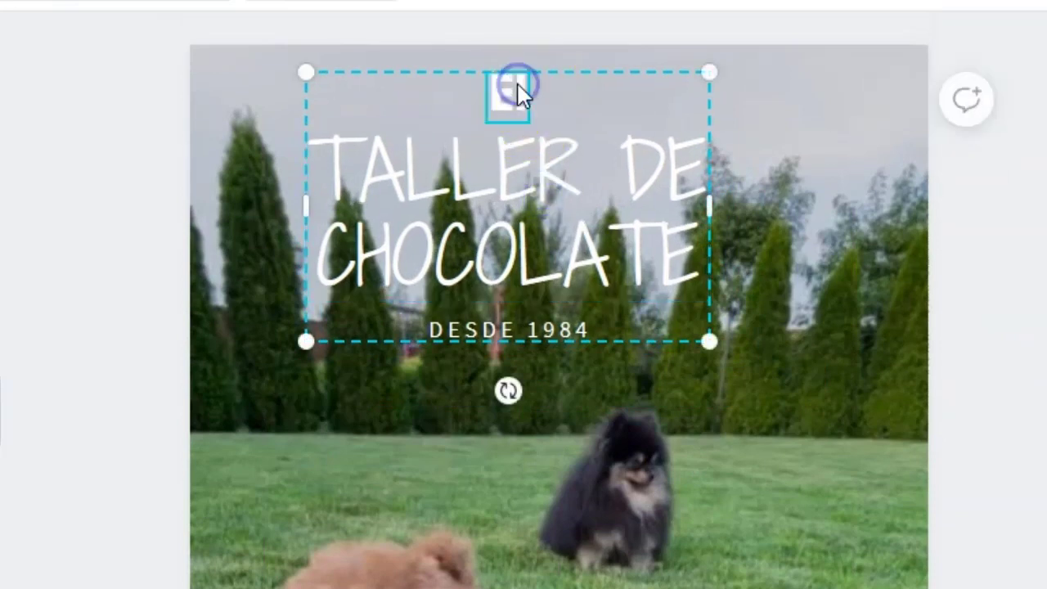
pyautogui.doubleClick(520, 87)
pyautogui.press('BackSpace')
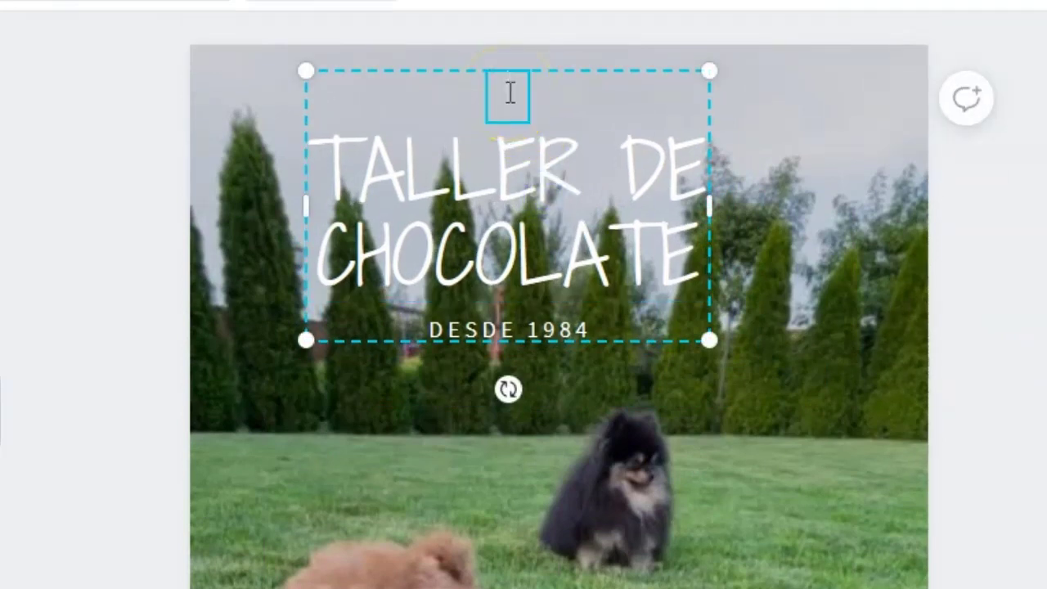
pyautogui.click(924, 193)
# - Ungroup the "TALLER DE CHOCOLATE" text combination into separate text boxes
pyautogui.click(603, 178)
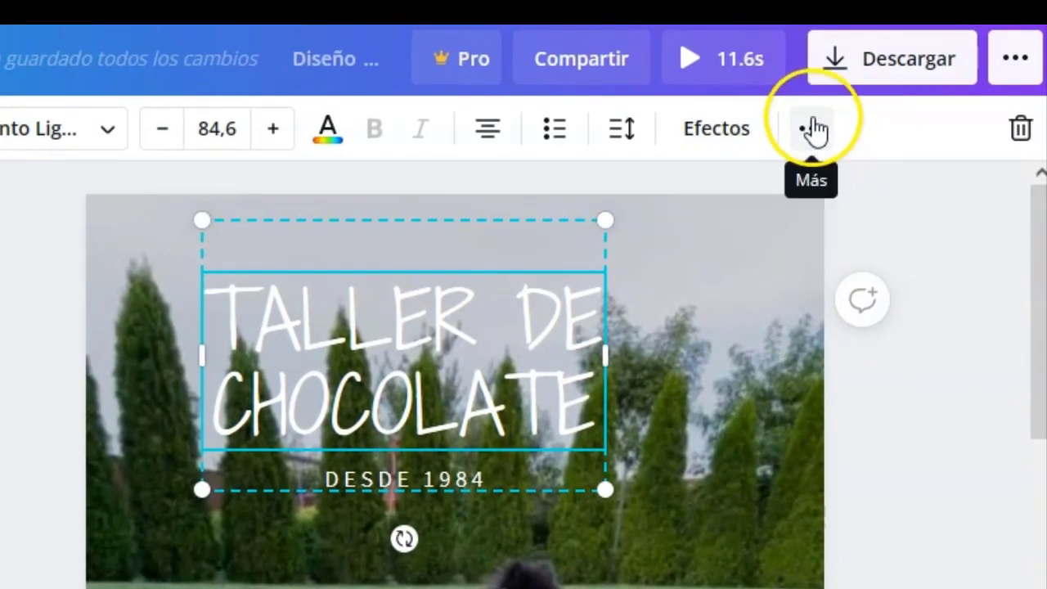
pyautogui.click(814, 129)
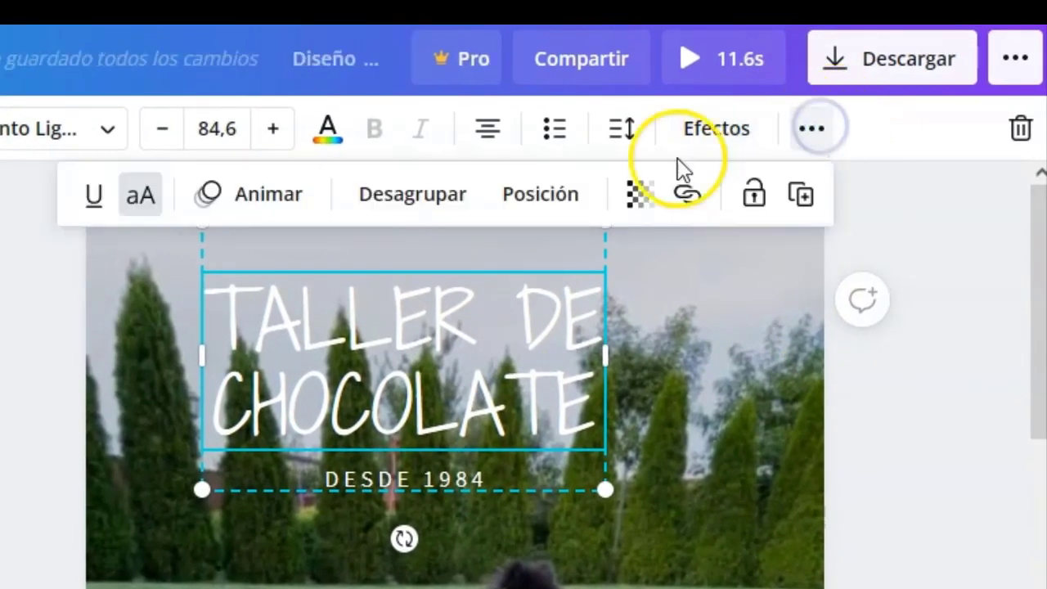
pyautogui.click(385, 196)
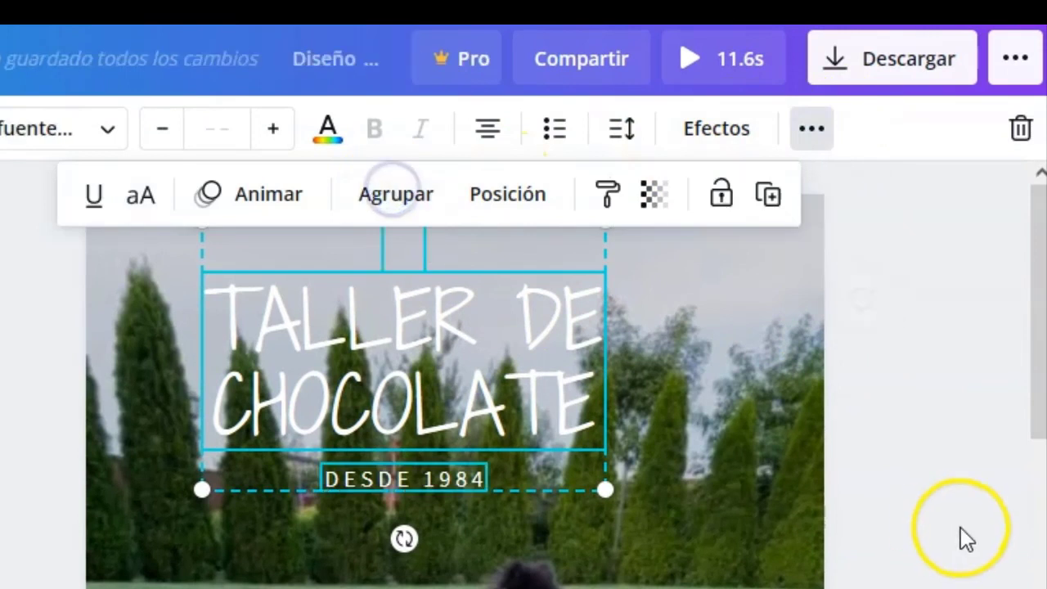
pyautogui.click(906, 406)
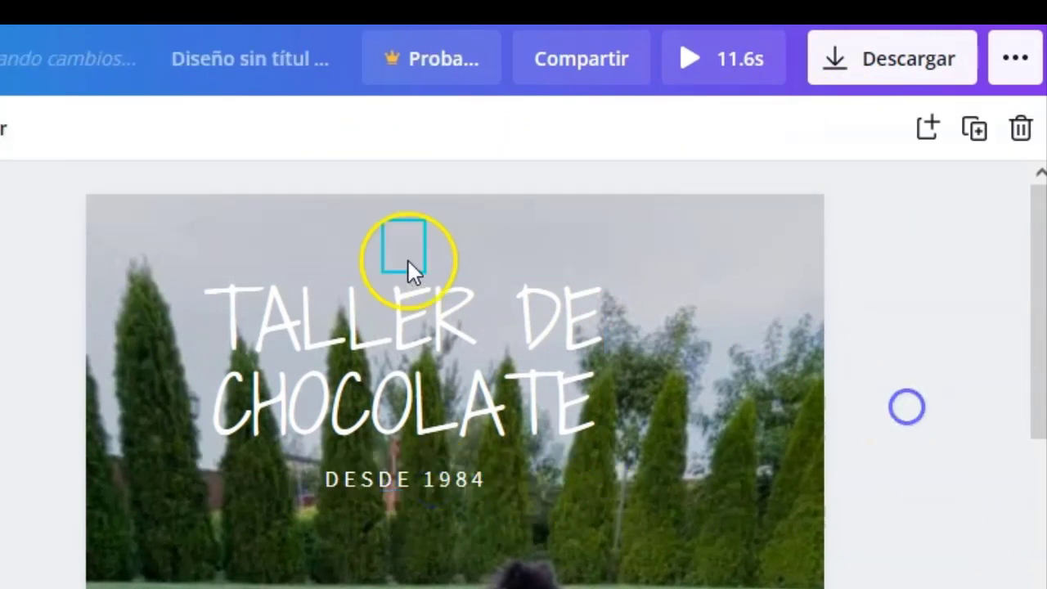
# - Remove the empty text box above the heading and the "DESDE 1984" line below it
pyautogui.click(414, 248)
pyautogui.click(398, 479)
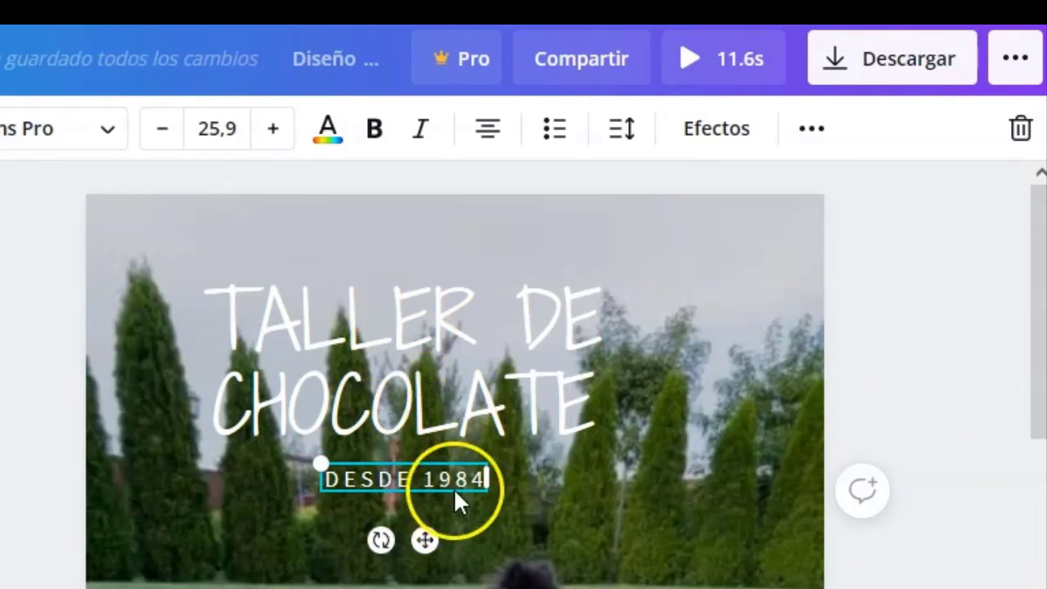
pyautogui.press('Escape')
pyautogui.press('Delete')
# - Replace the "TALLER DE CHOCOLATE" heading text with "DOWNLOAD"
pyautogui.doubleClick(416, 373)
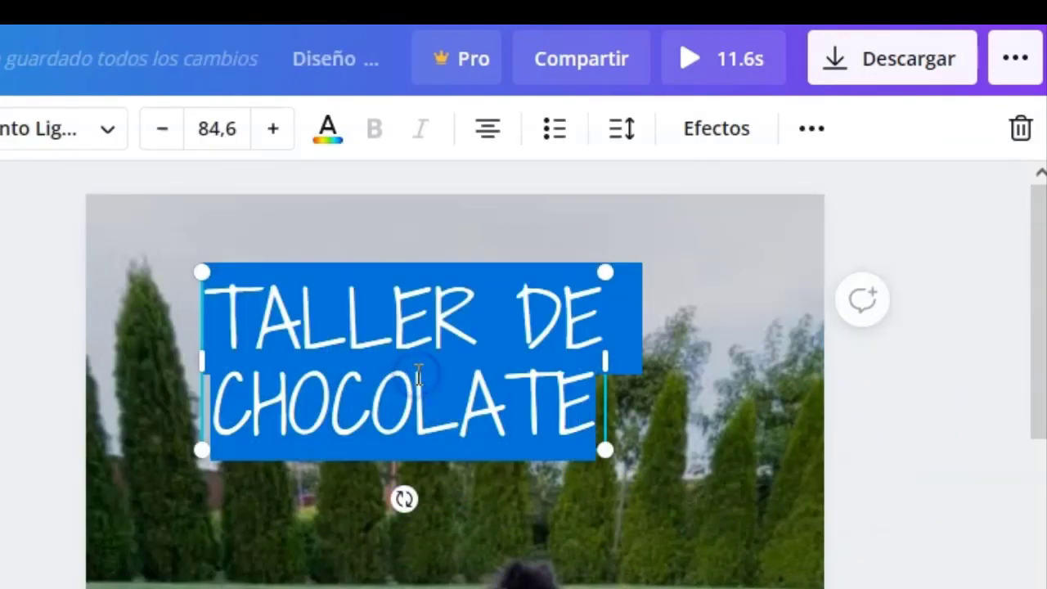
pyautogui.write('DES')
pyautogui.press('BackSpace')
pyautogui.press('BackSpace')
pyautogui.press('BackSpace')
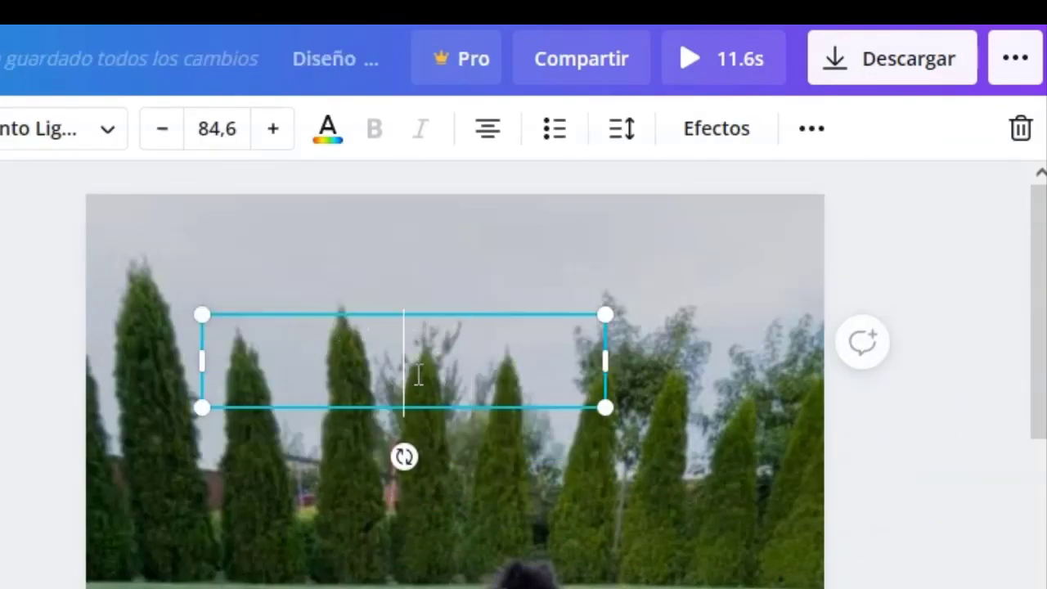
pyautogui.write('DOWL')
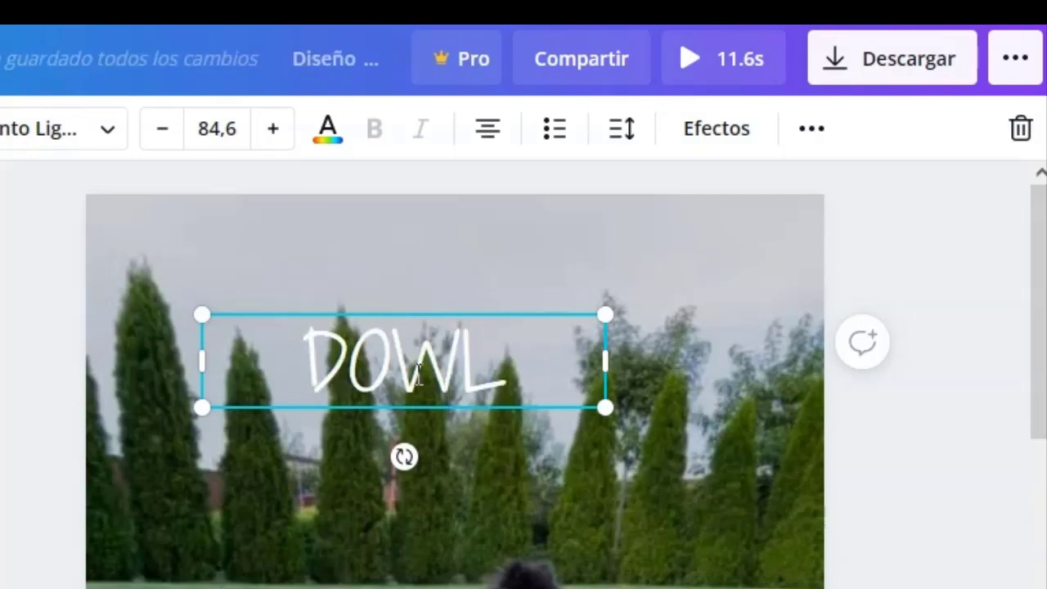
pyautogui.write('POAD')
pyautogui.press('BackSpace')
pyautogui.press('BackSpace')
pyautogui.press('BackSpace')
pyautogui.press('BackSpace')
pyautogui.press('BackSpace')
pyautogui.write('NLOAD')
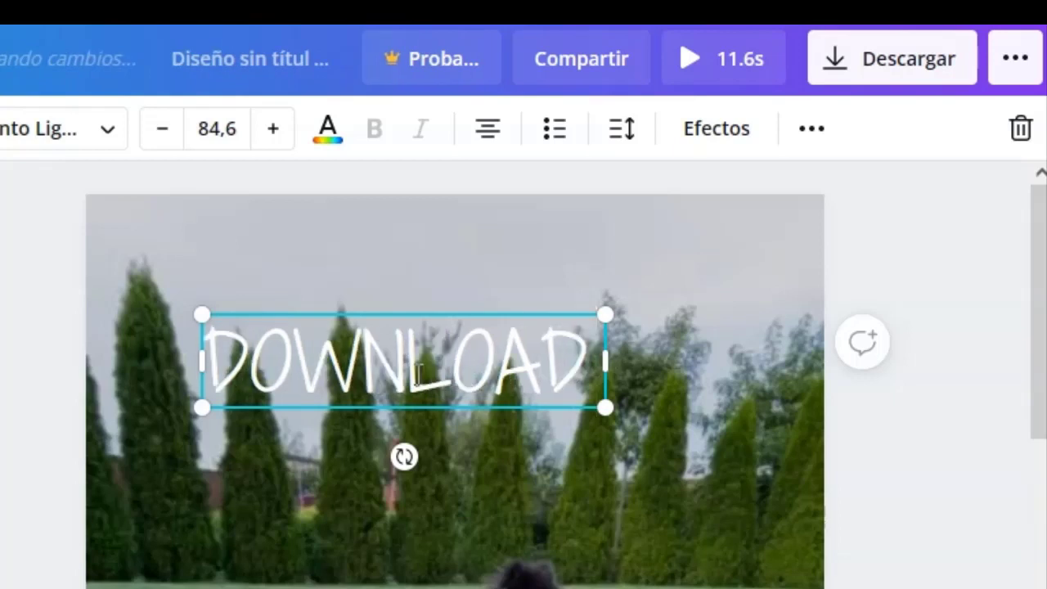
# - Add "OUR" as a second line under "DOWNLOAD" in the heading
pyautogui.press('Return')
pyautogui.write('O')
pyautogui.press('BackSpace')
pyautogui.press('BackSpace')
pyautogui.press('Return')
pyautogui.write('OUR')
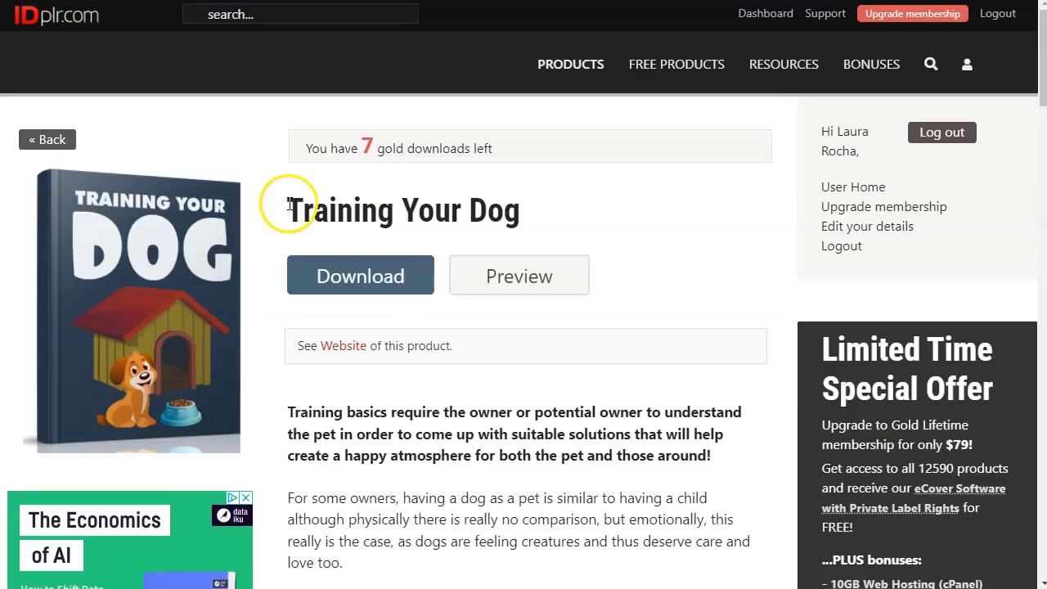
# - Check the ebook title on its IDplr page, and in Google Traductor translate "Guia de entrenamiento canino" from Spanish to English and copy the translation
pyautogui.moveTo(282, 207); pyautogui.dragTo(528, 214)
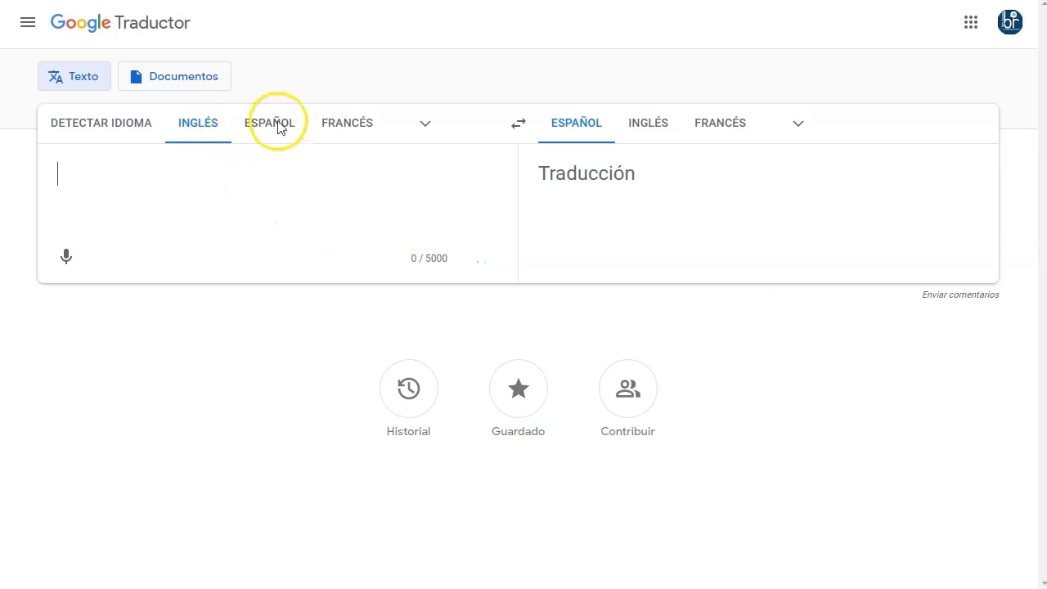
pyautogui.click(274, 129)
pyautogui.write('G')
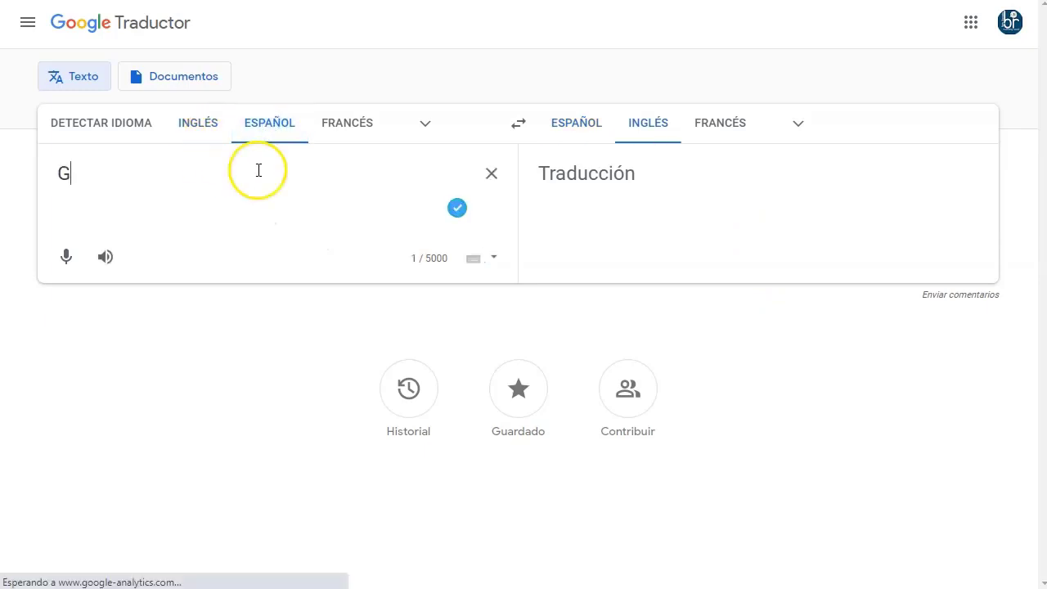
pyautogui.write('uia de ')
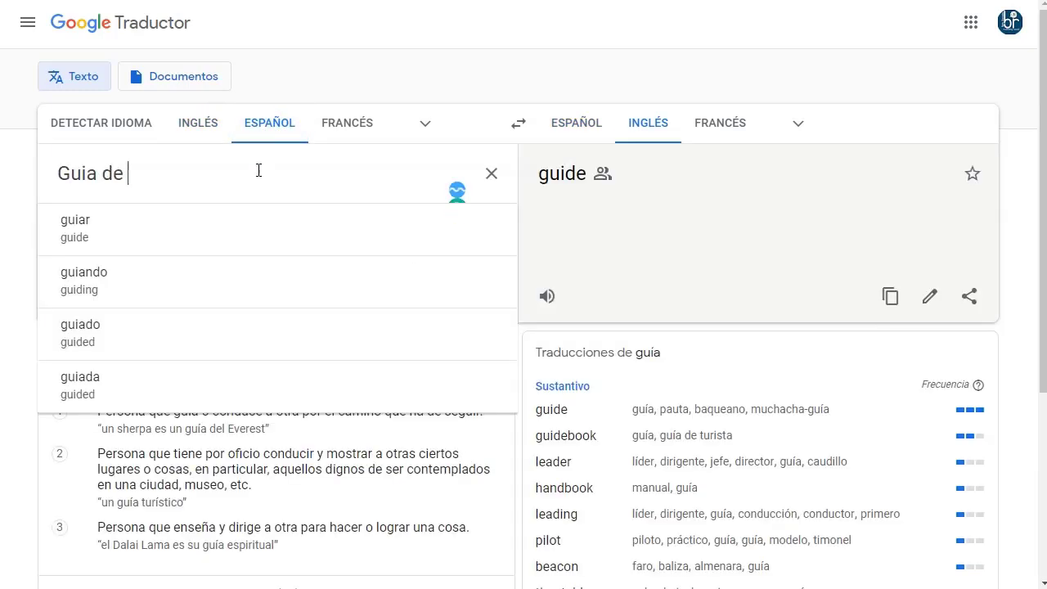
pyautogui.write('entrenamiento canino')
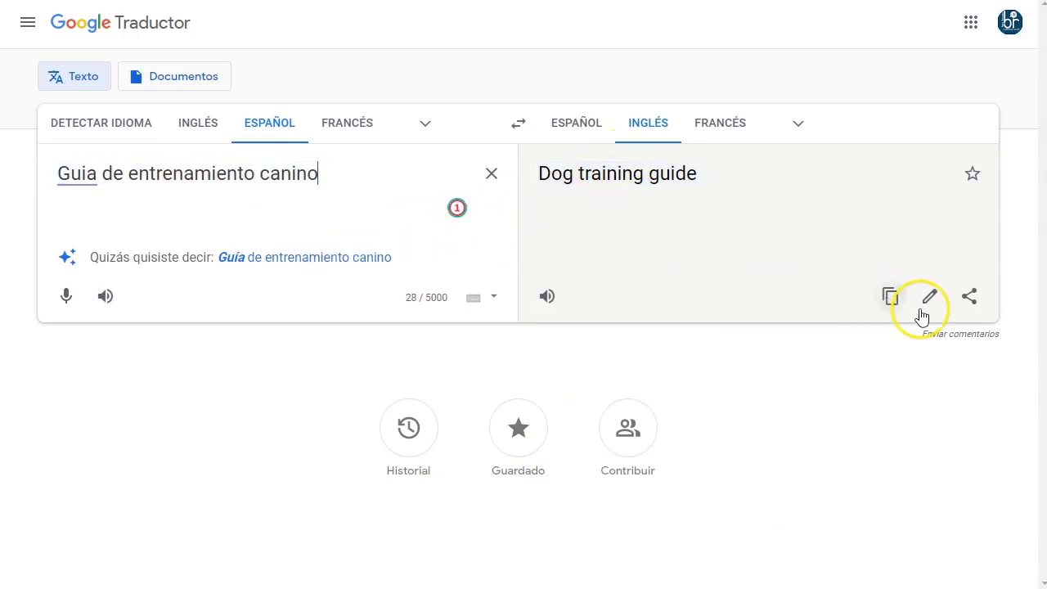
pyautogui.click(890, 296)
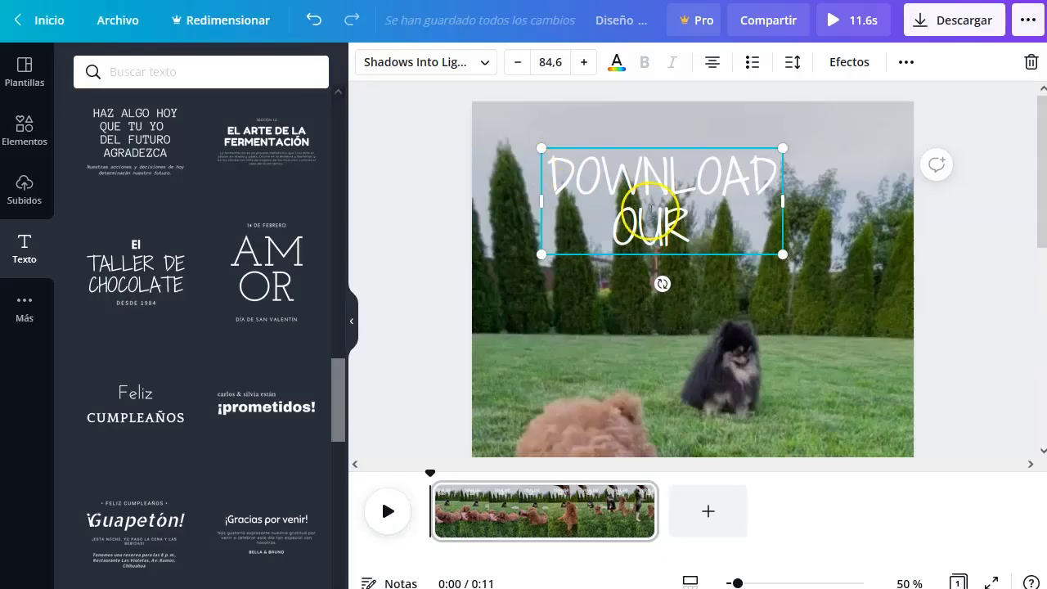
# - Switch back to Canva and paste the copied "Dog training guide" after "OUR" in the heading
pyautogui.tripleClick(650, 211)
pyautogui.click(779, 168)
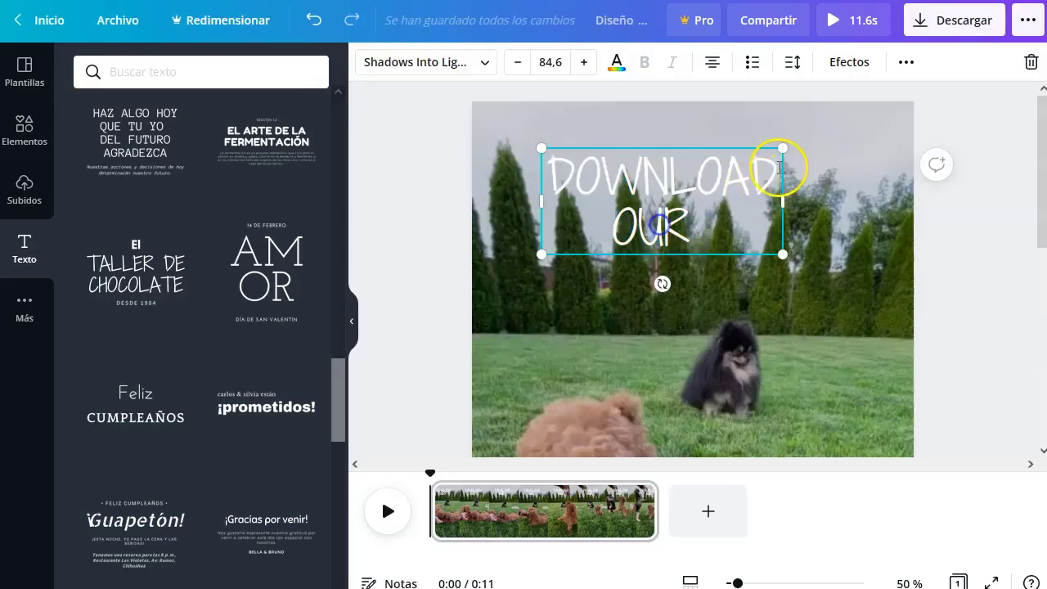
pyautogui.doubleClick(699, 229)
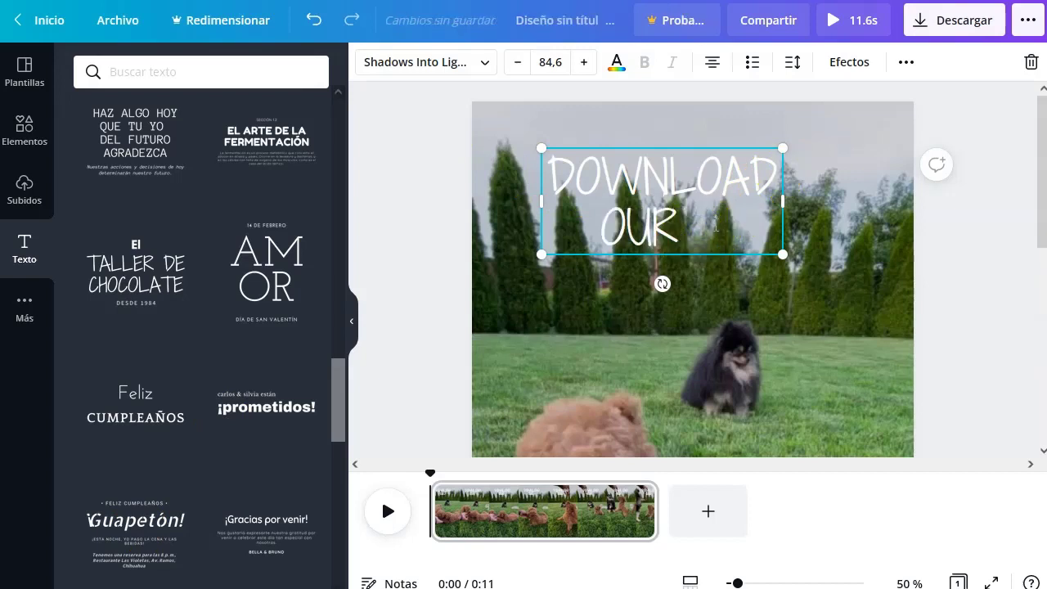
pyautogui.hotkey('ctrl', 'v')
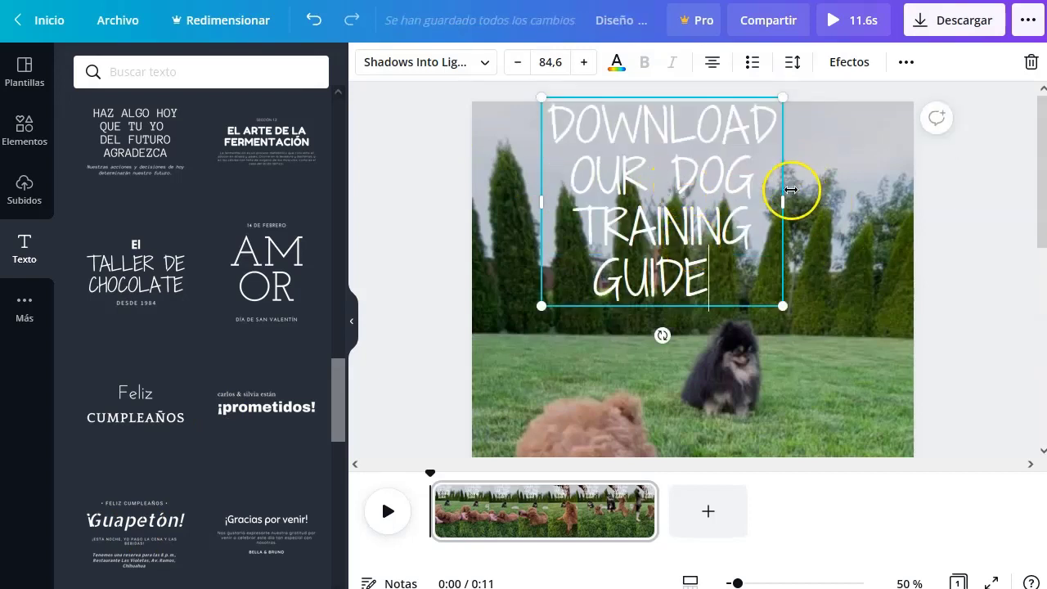
# - Widen the heading's text box so the text wraps onto three lines, and adjust its position near the top of the page
pyautogui.moveTo(782, 203); pyautogui.dragTo(873, 212)
pyautogui.click(435, 205)
pyautogui.moveTo(698, 203); pyautogui.dragTo(701, 197)
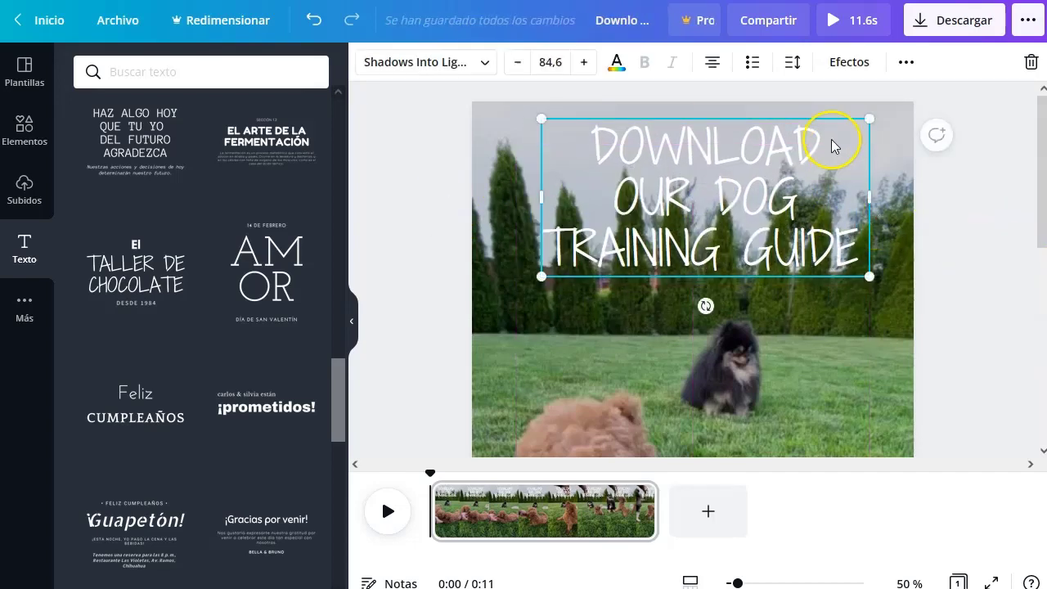
pyautogui.click(433, 208)
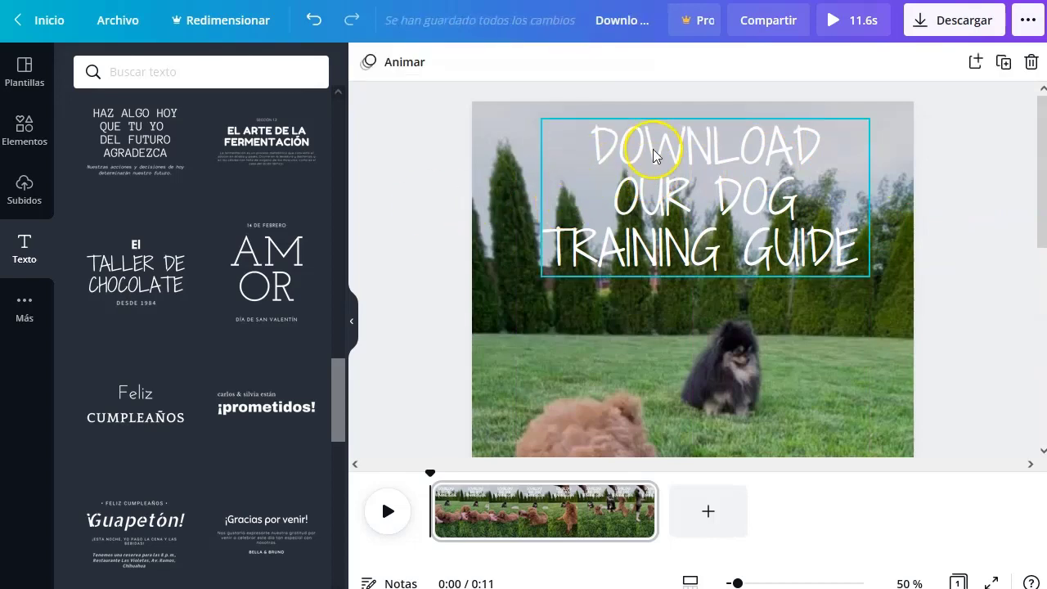
pyautogui.click(653, 149)
pyautogui.click(430, 189)
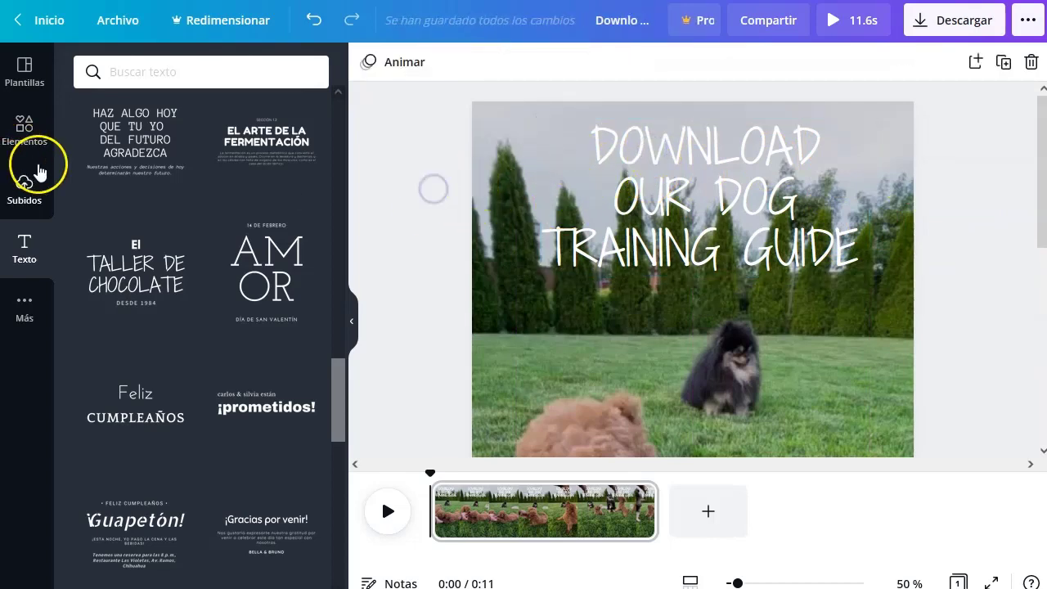
# - Insert a square shape and fit it as a full-width band behind the heading, flush with the page's top edge
pyautogui.click(24, 124)
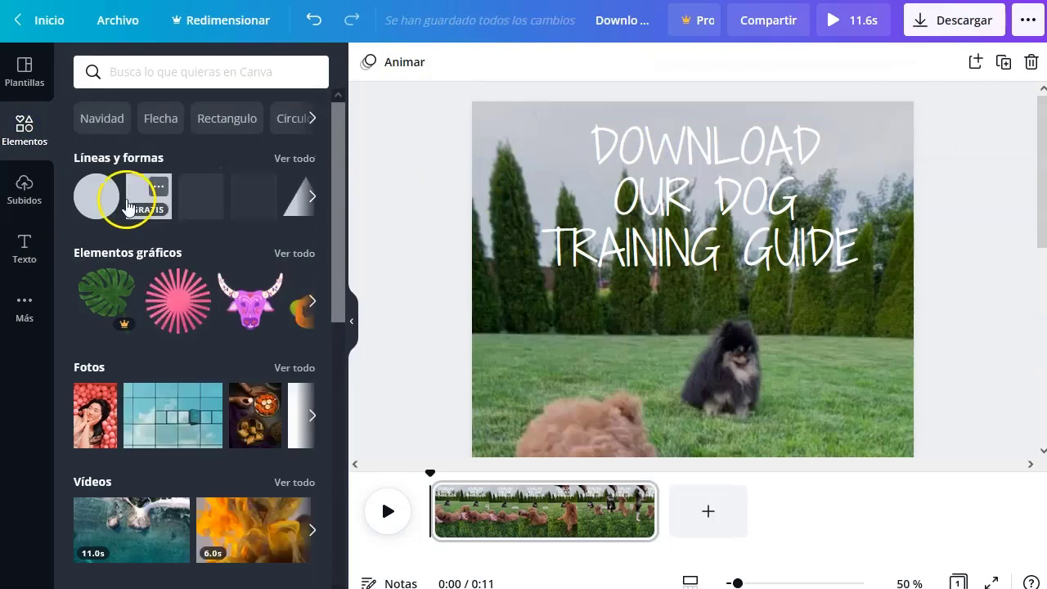
pyautogui.click(135, 187)
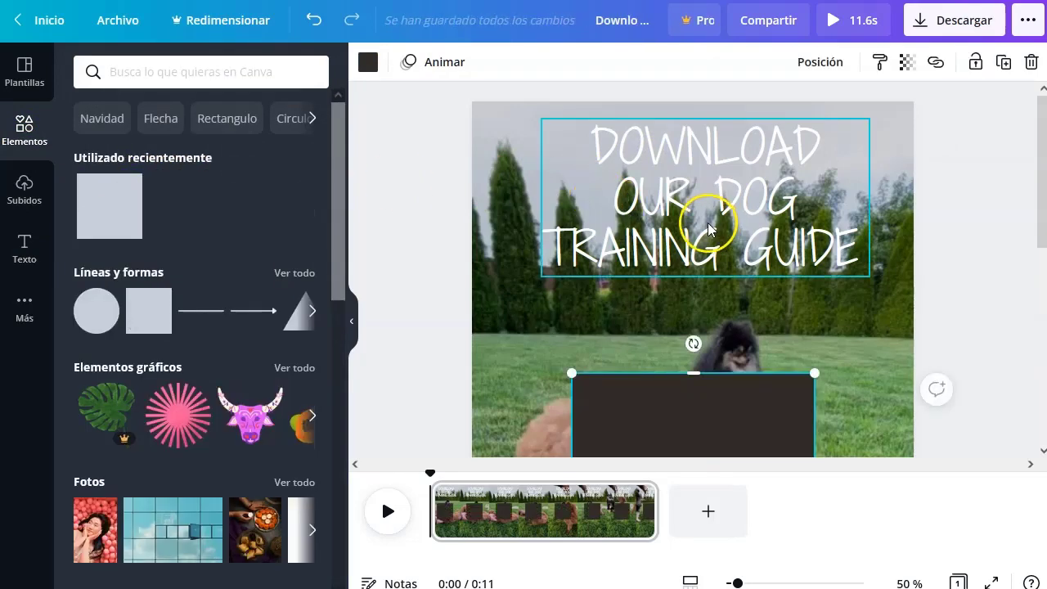
pyautogui.moveTo(684, 408); pyautogui.dragTo(586, 110)
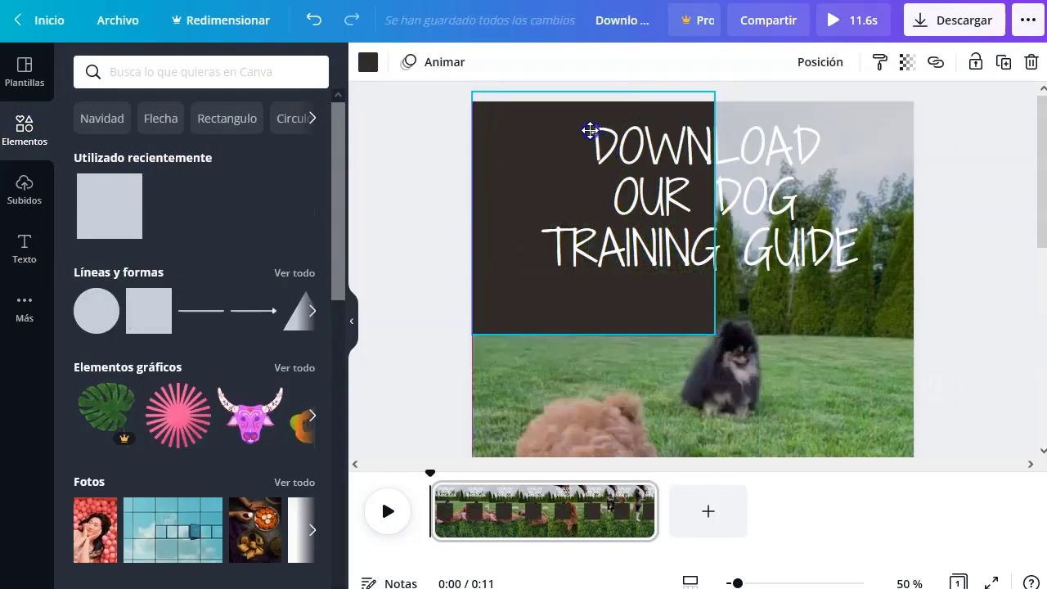
pyautogui.moveTo(716, 213); pyautogui.dragTo(914, 215)
pyautogui.moveTo(697, 333); pyautogui.dragTo(700, 286)
pyautogui.moveTo(695, 90); pyautogui.dragTo(697, 101)
# - Set the dark band's transparency to 61
pyautogui.click(909, 63)
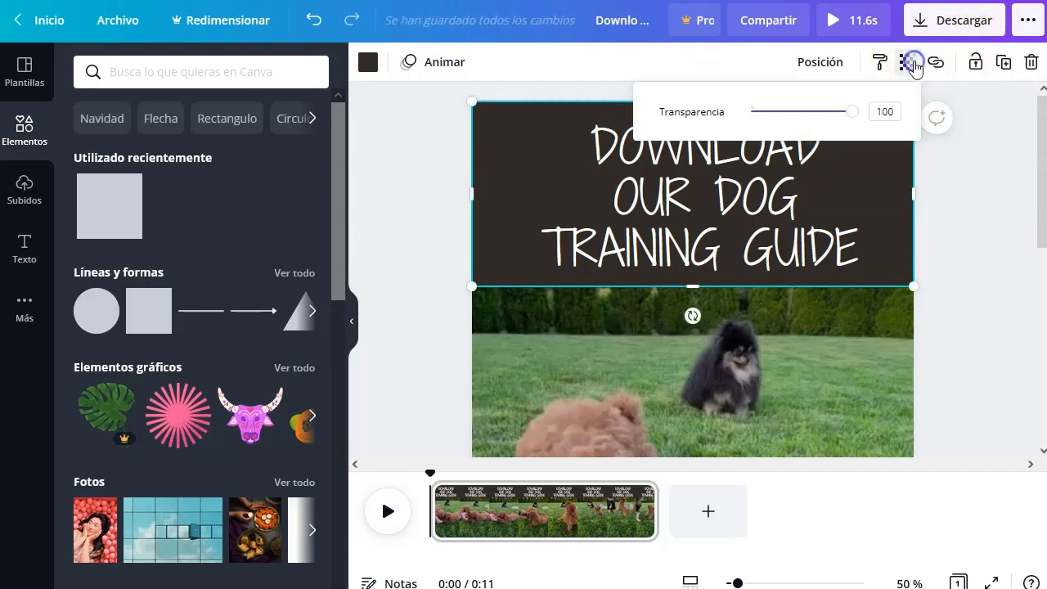
pyautogui.moveTo(827, 109); pyautogui.dragTo(813, 117)
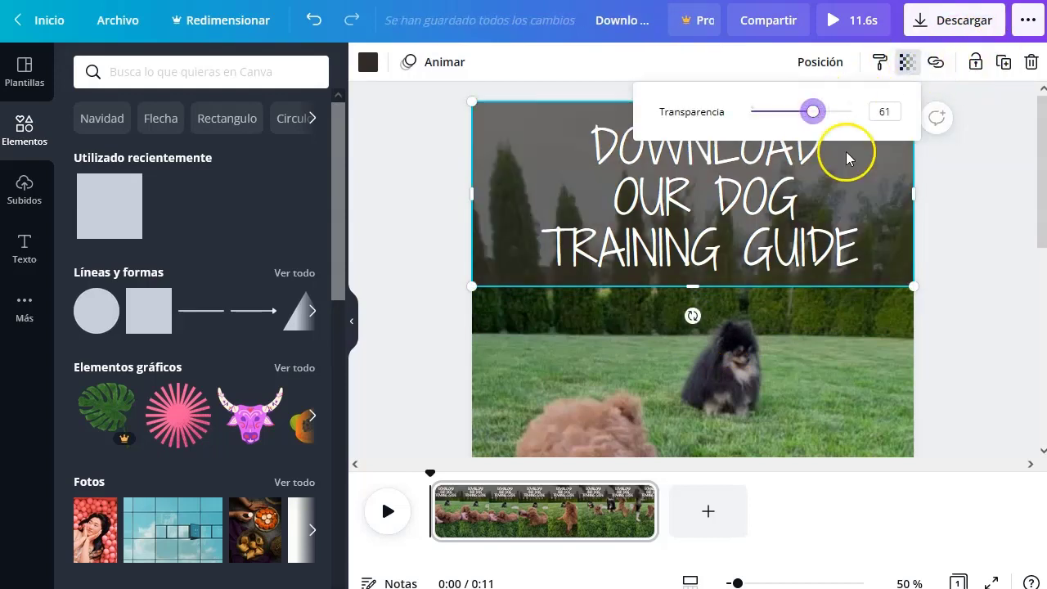
pyautogui.click(959, 266)
pyautogui.click(728, 205)
pyautogui.click(978, 256)
pyautogui.scroll(-3, 817, 212)
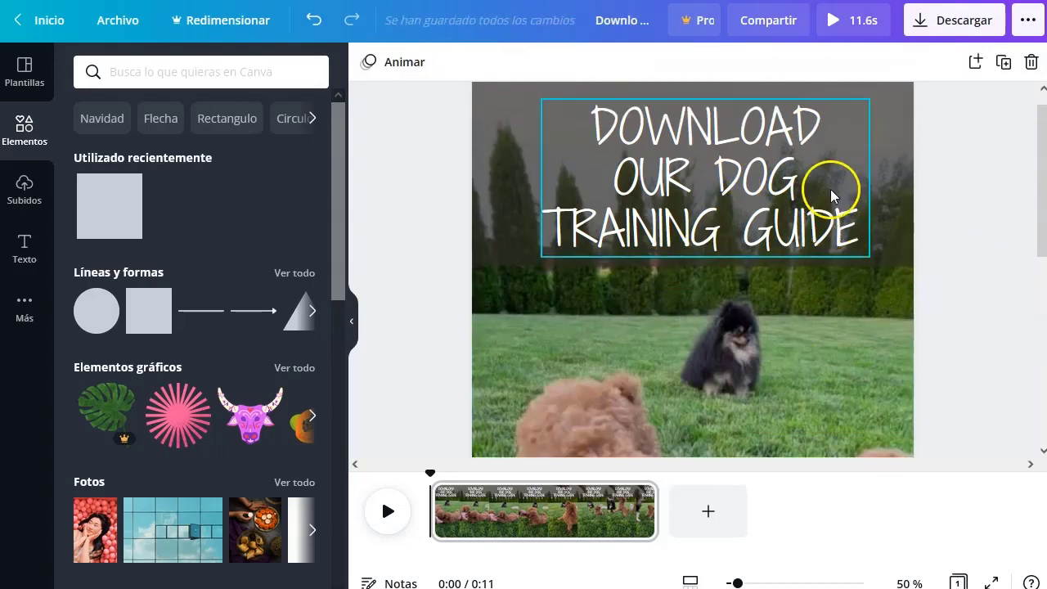
pyautogui.scroll(3, 751, 179)
# - Duplicate the heading together with its dark band and place the copy across the lower edge of the page
pyautogui.click(743, 187)
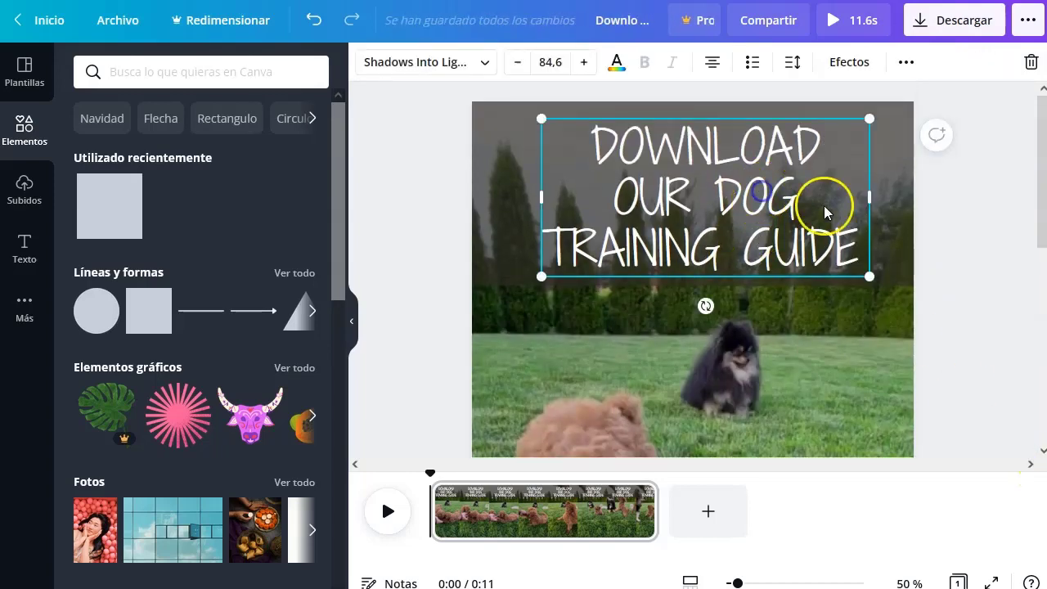
pyautogui.click(902, 213)
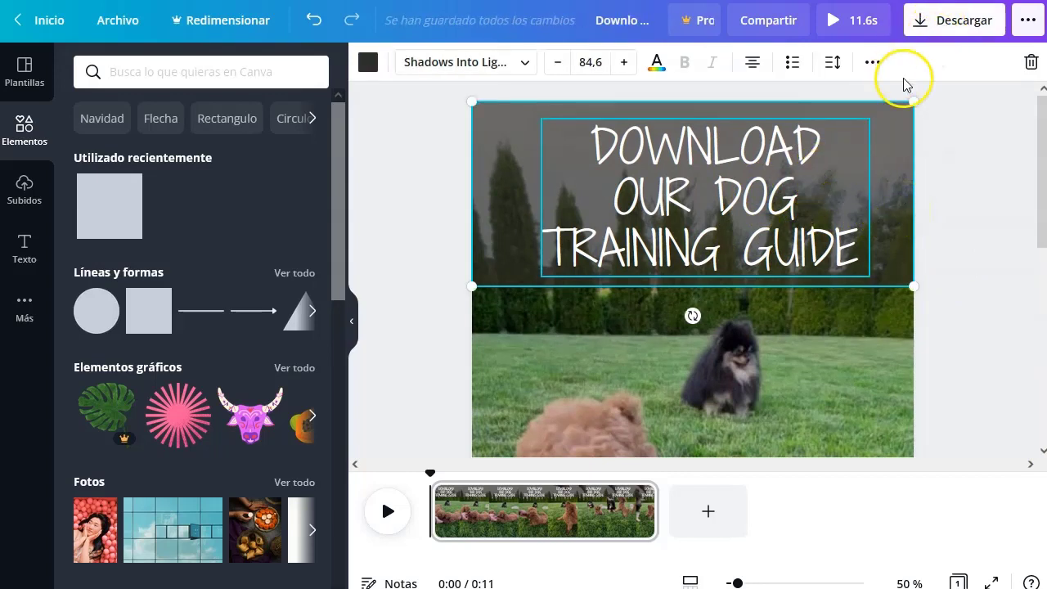
pyautogui.hotkey('ctrl', 'd')
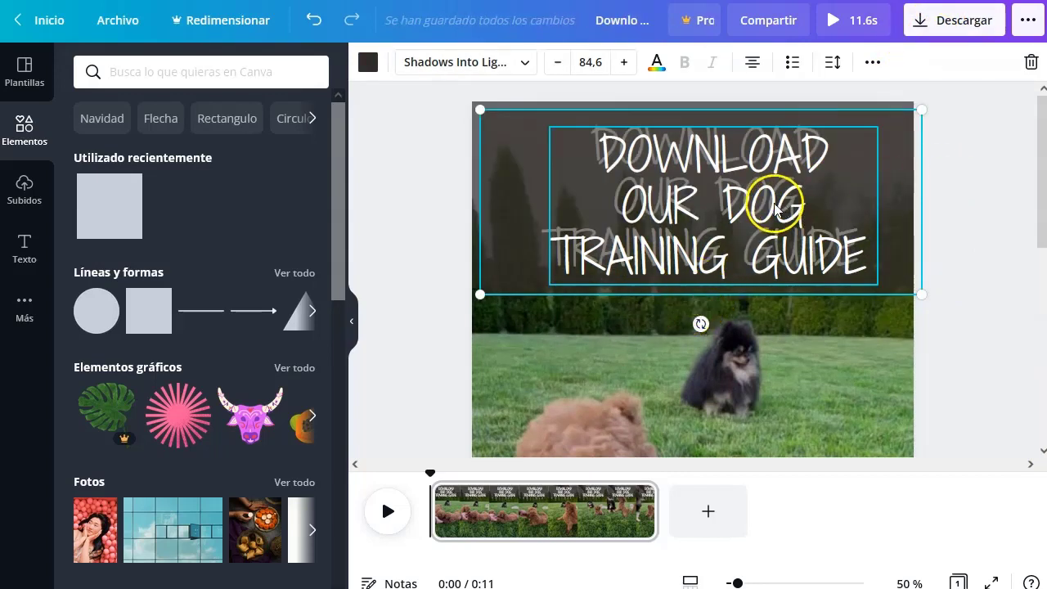
pyautogui.moveTo(774, 207); pyautogui.dragTo(771, 381)
pyautogui.scroll(-5, 970, 295)
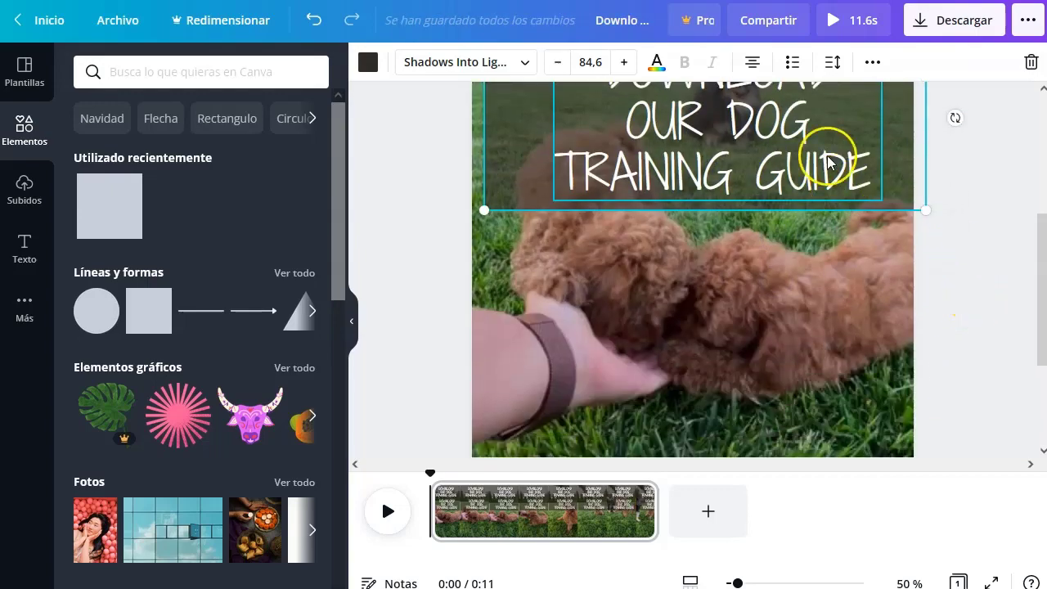
pyautogui.moveTo(741, 168); pyautogui.dragTo(741, 351)
pyautogui.scroll(-5, 1028, 240)
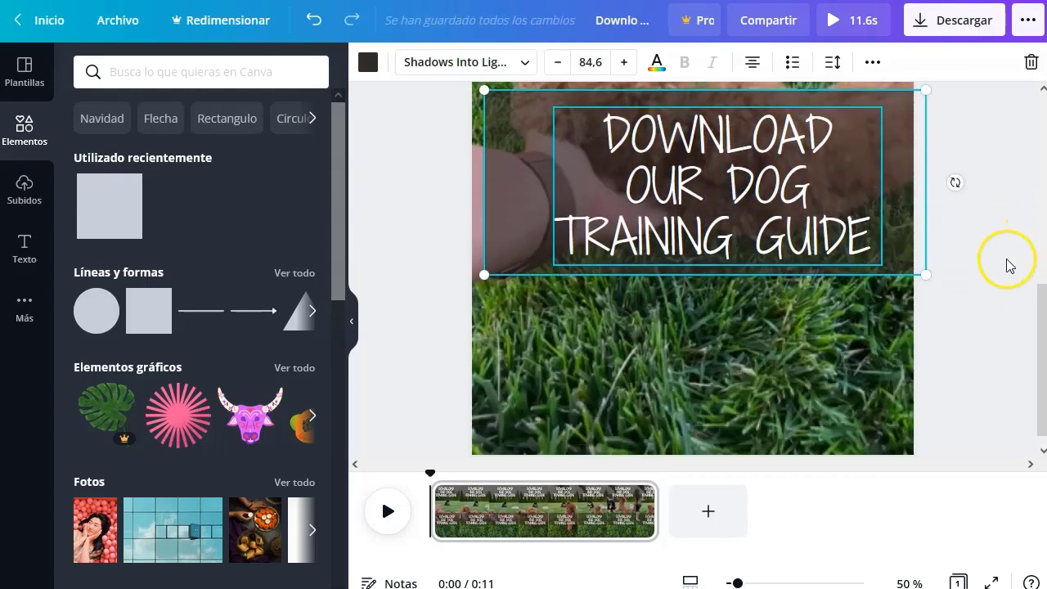
pyautogui.moveTo(724, 164); pyautogui.dragTo(696, 344)
pyautogui.click(685, 300)
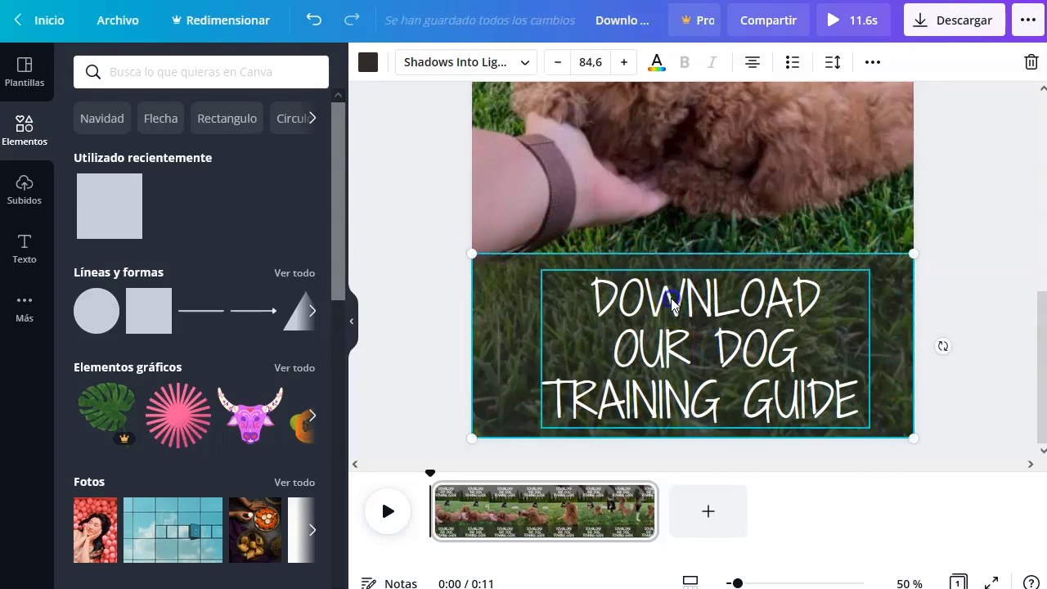
# - Replace the word "DOWNLOAD" in the lower heading with "LINK ON DESCRIPTION"
pyautogui.click(951, 409)
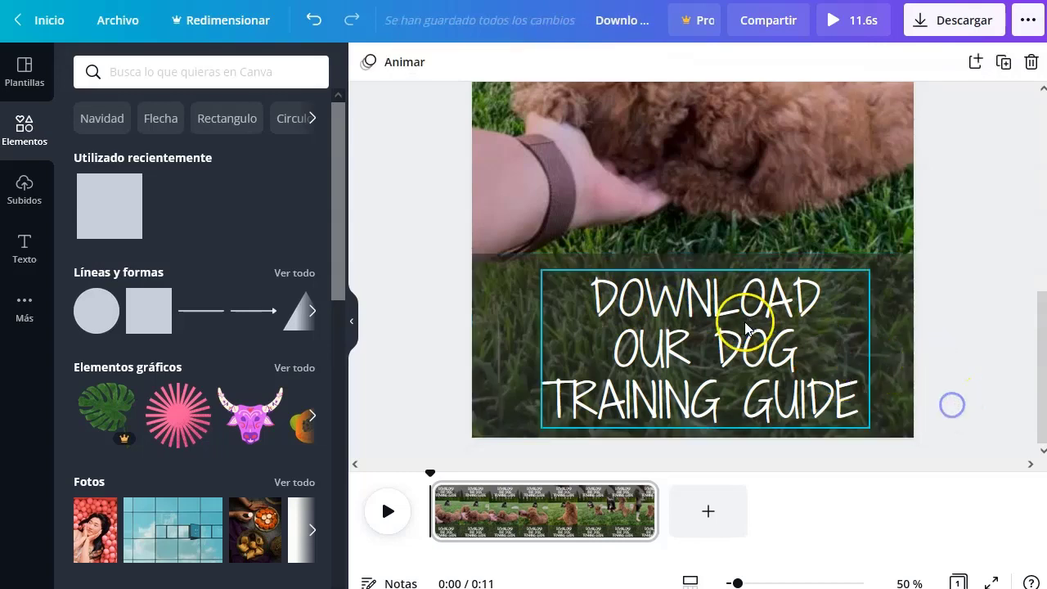
pyautogui.click(589, 289)
pyautogui.doubleClick(592, 292)
pyautogui.write('LINK  OUR DOG')
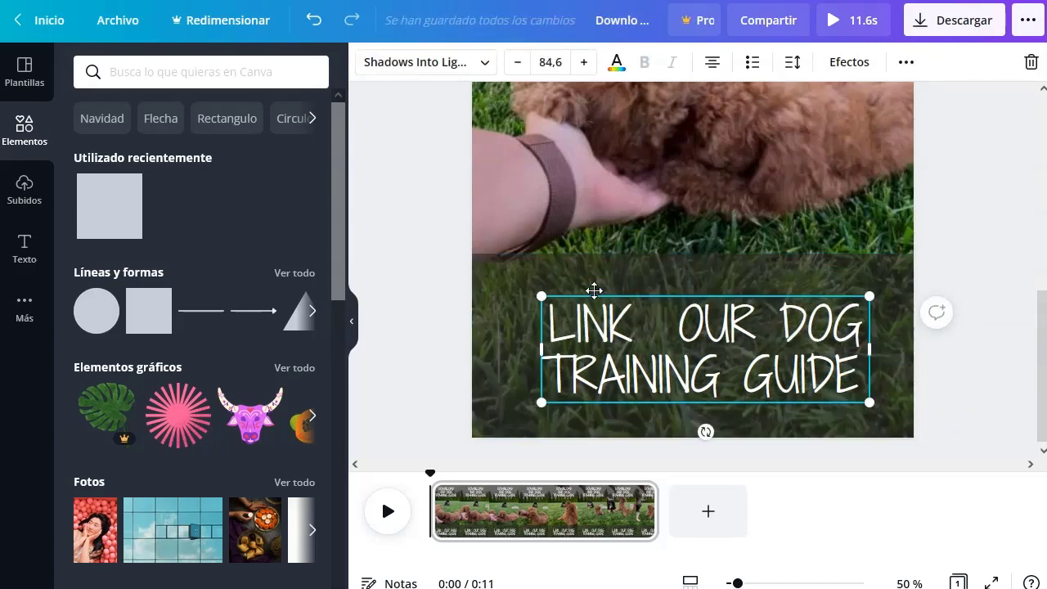
pyautogui.press('BackSpace')
pyautogui.press('BackSpace')
pyautogui.press('BackSpace')
pyautogui.press('BackSpace')
pyautogui.press('BackSpace')
pyautogui.press('BackSpace')
pyautogui.press('BackSpace')
pyautogui.press('BackSpace')
pyautogui.write('ON DE')
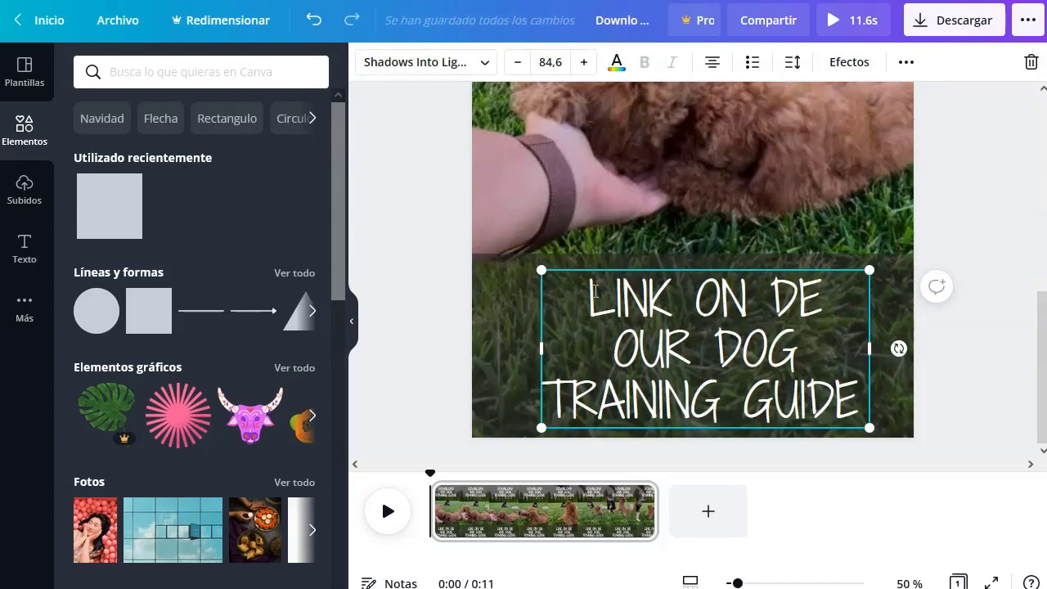
pyautogui.press('BackSpace')
pyautogui.press('BackSpace')
pyautogui.write('DESCRIPTION')
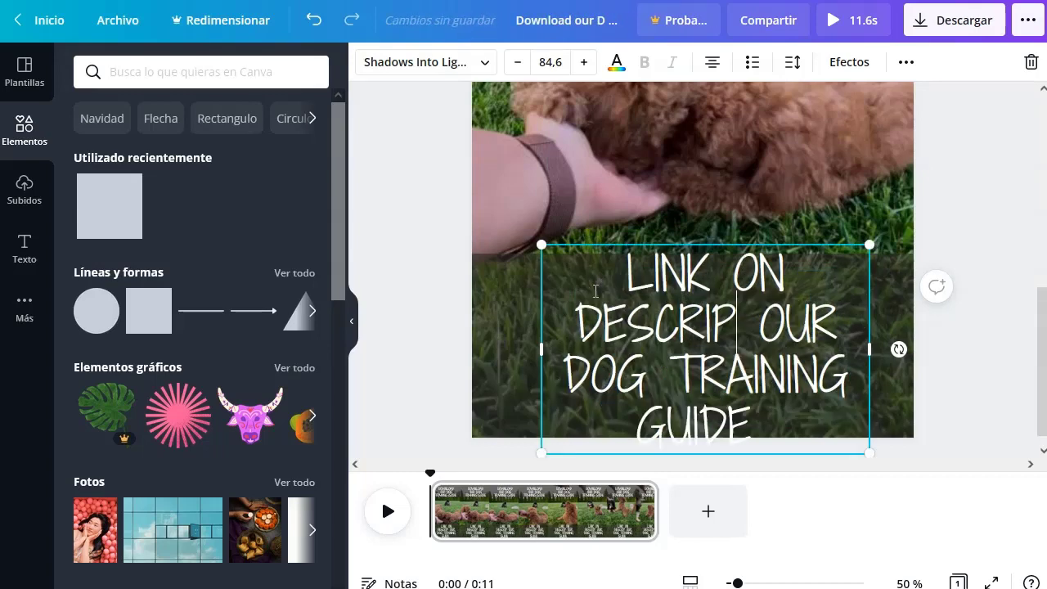
# - Delete the leftover words "OUR DOG TRAINING GUIDE" from the lower heading
pyautogui.hotkey('shift', 'Down')
pyautogui.hotkey('shift', 'Down')
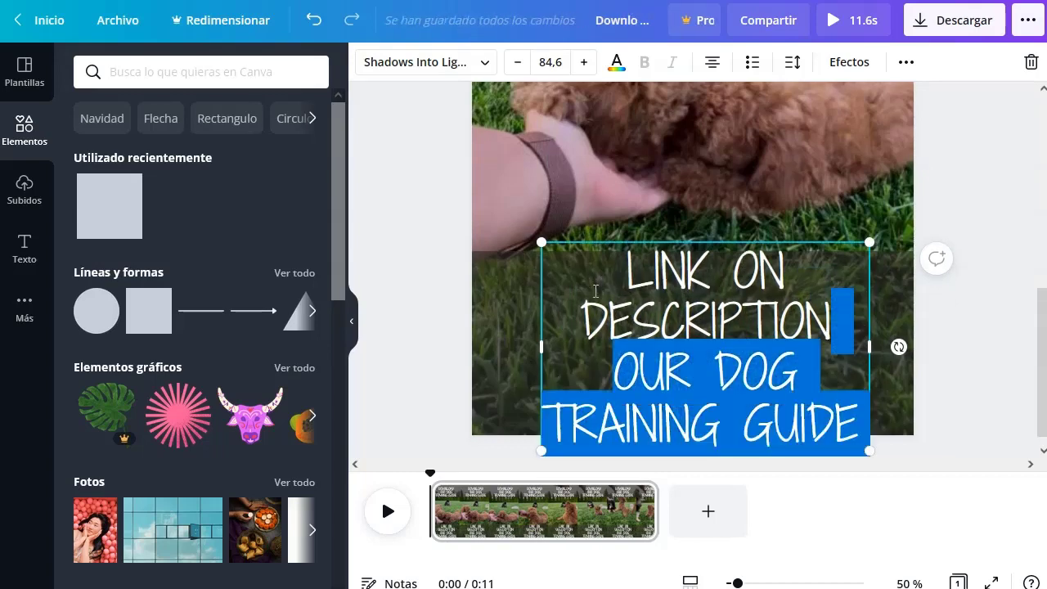
pyautogui.press('BackSpace')
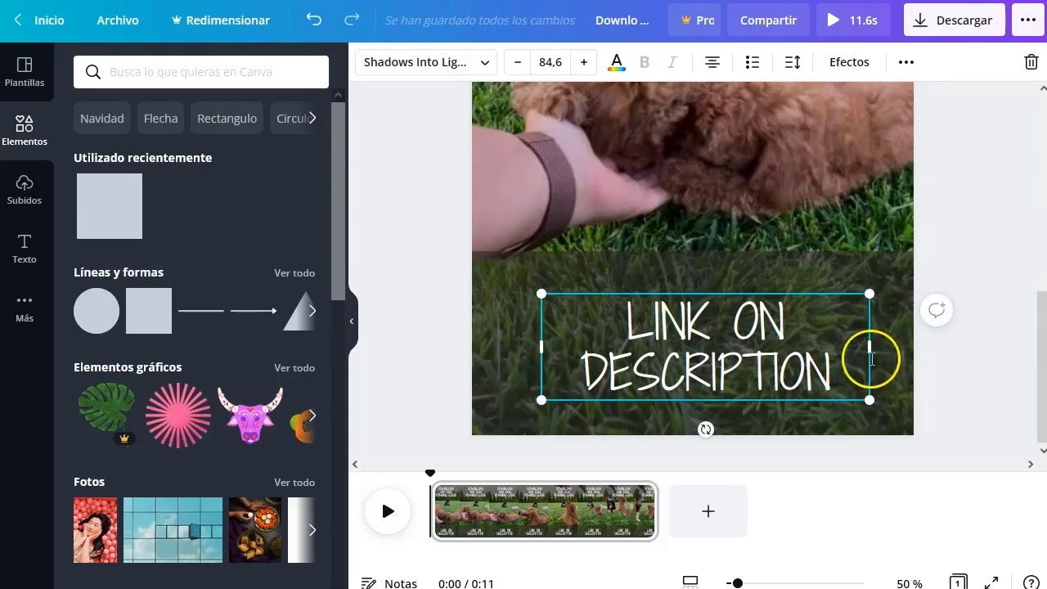
pyautogui.click(953, 376)
# - Reduce the lower band's height from its top edge to suit two lines, and centre the text within it
pyautogui.click(741, 334)
pyautogui.moveTo(732, 344); pyautogui.dragTo(718, 349)
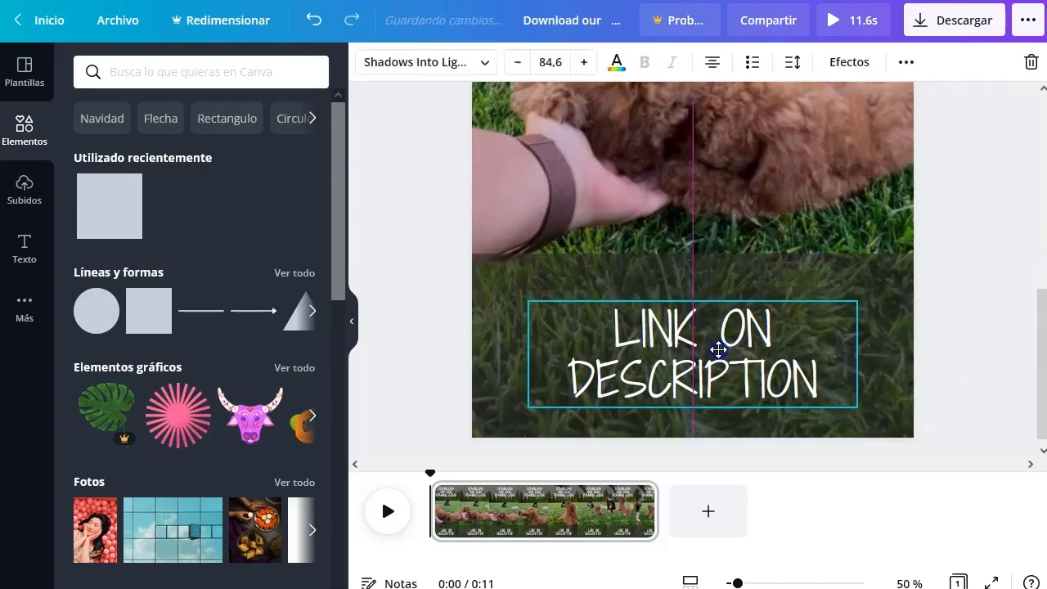
pyautogui.click(761, 270)
pyautogui.moveTo(692, 253); pyautogui.dragTo(692, 293)
pyautogui.click(693, 371)
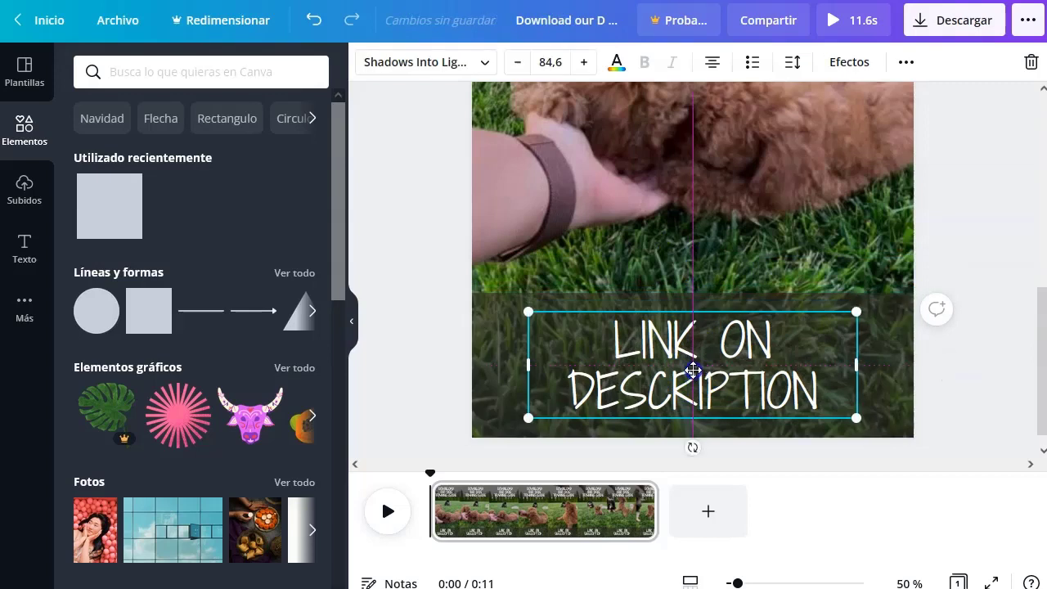
pyautogui.click(982, 380)
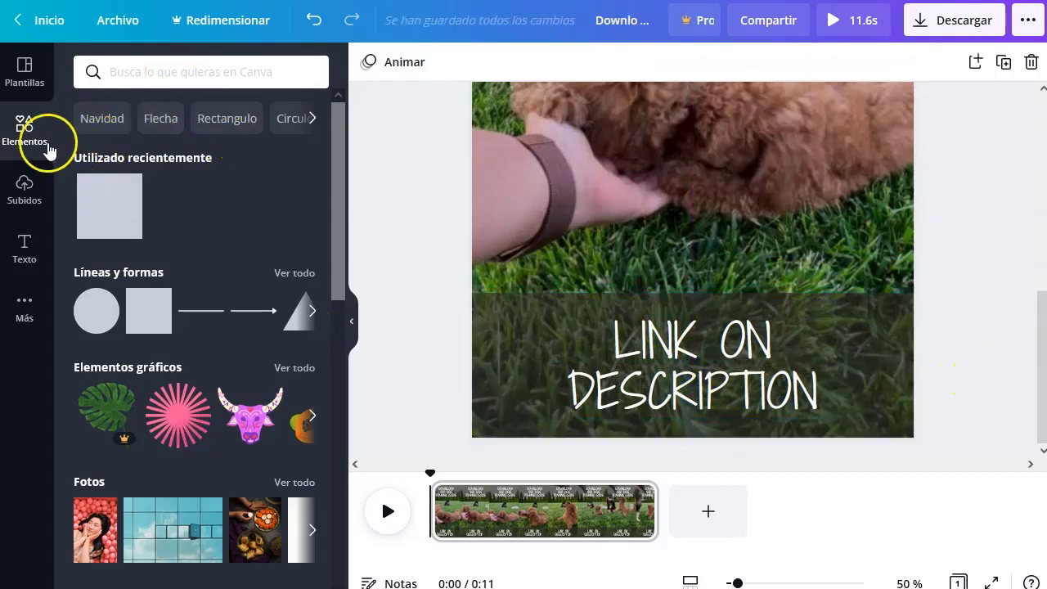
# - Search the elements for "flecha" and insert the free black hand-drawn arrow pointing down
pyautogui.click(220, 75)
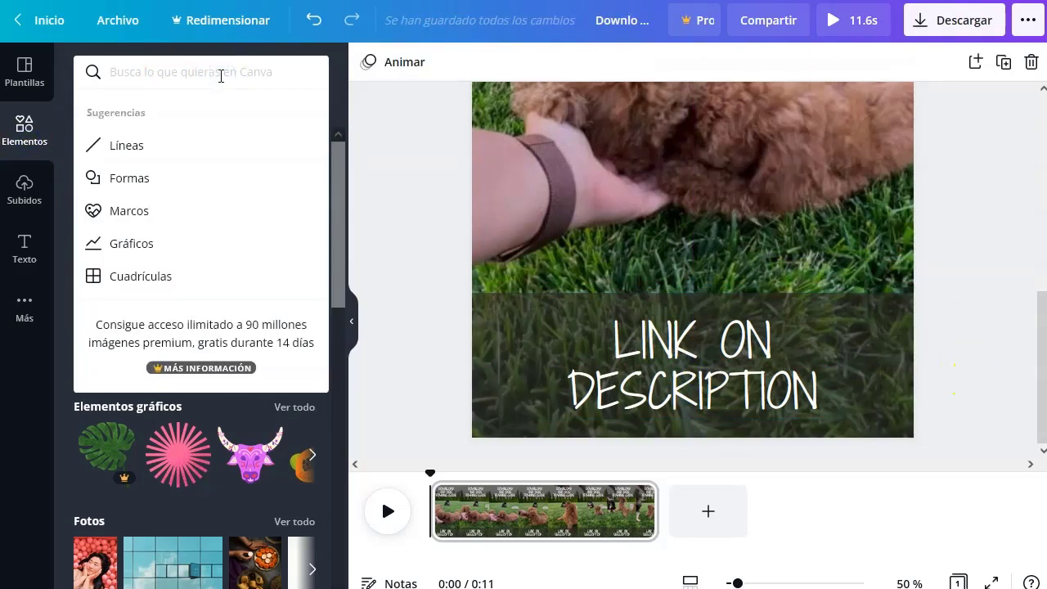
pyautogui.write('flecha')
pyautogui.press('Return')
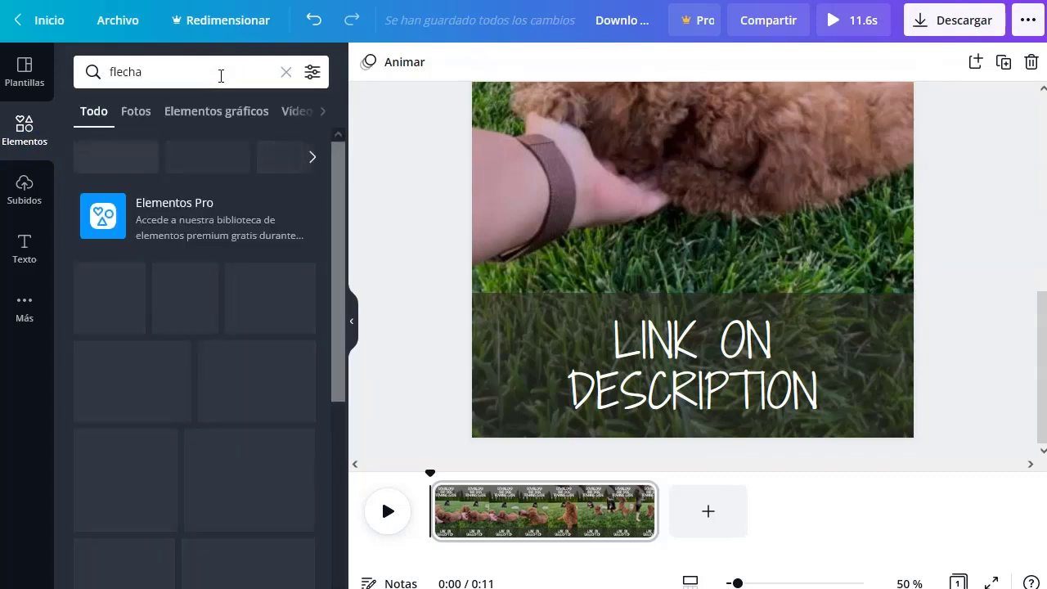
pyautogui.scroll(-3, 192, 319)
pyautogui.click(201, 217)
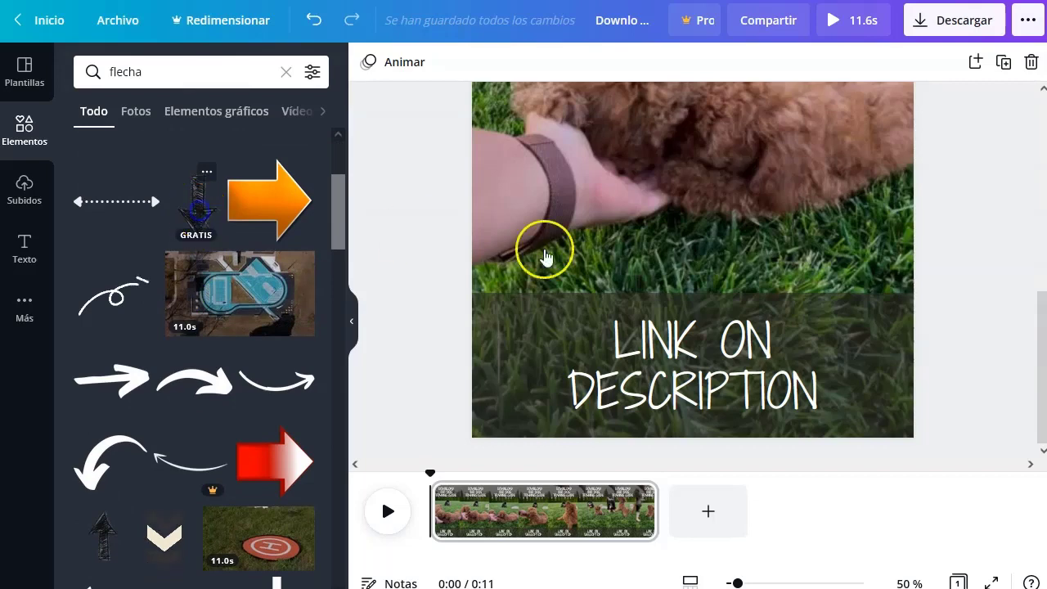
# - Shrink the black arrow until it is small enough to fit inside the lower band
pyautogui.moveTo(755, 191)
pyautogui.mouseDown()
pyautogui.moveTo(733, 211)
pyautogui.moveTo(748, 304)
pyautogui.mouseUp()
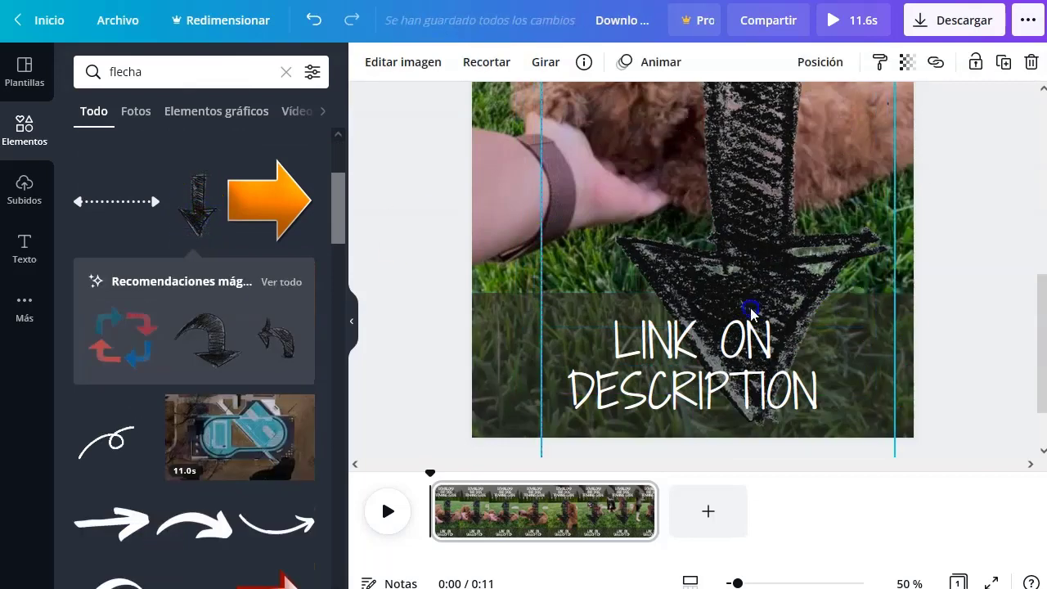
pyautogui.click(740, 327)
pyautogui.click(760, 343)
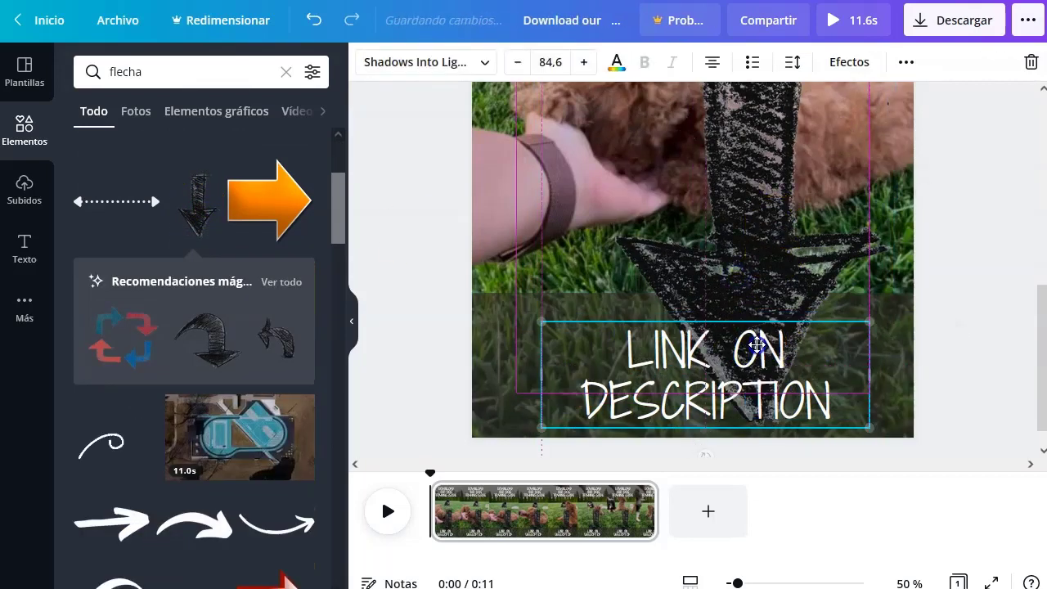
pyautogui.scroll(3, 760, 343)
pyautogui.click(736, 270)
pyautogui.moveTo(540, 126); pyautogui.dragTo(834, 352)
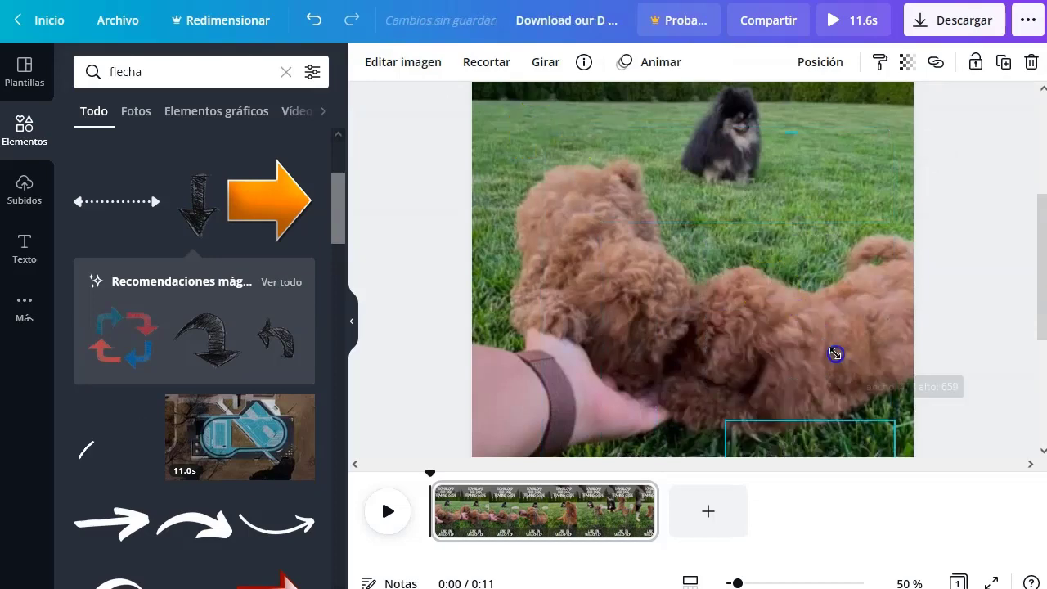
pyautogui.scroll(-3, 802, 278)
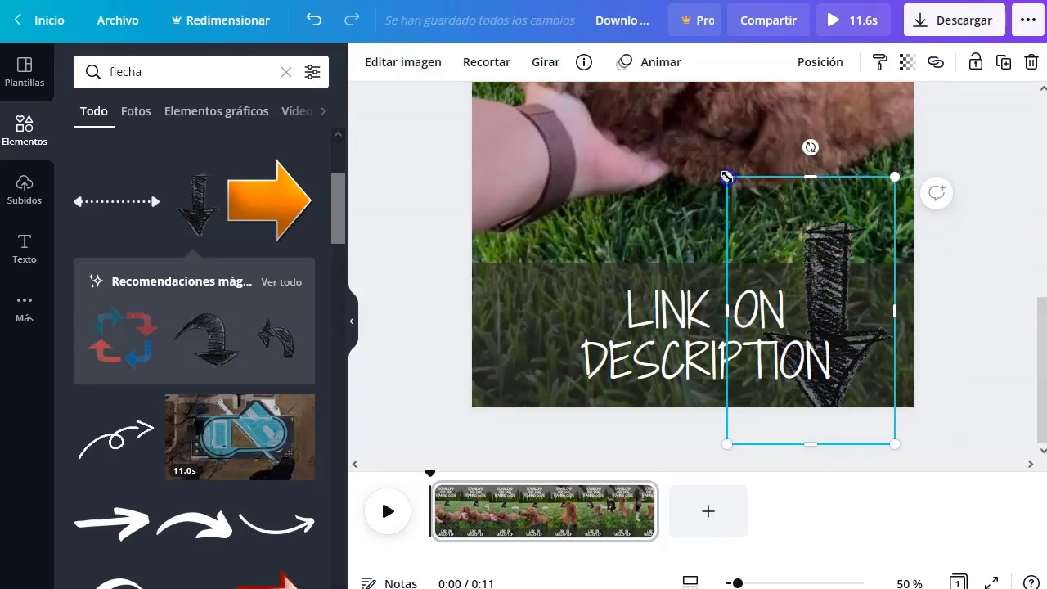
pyautogui.moveTo(728, 176); pyautogui.dragTo(815, 320)
pyautogui.click(972, 412)
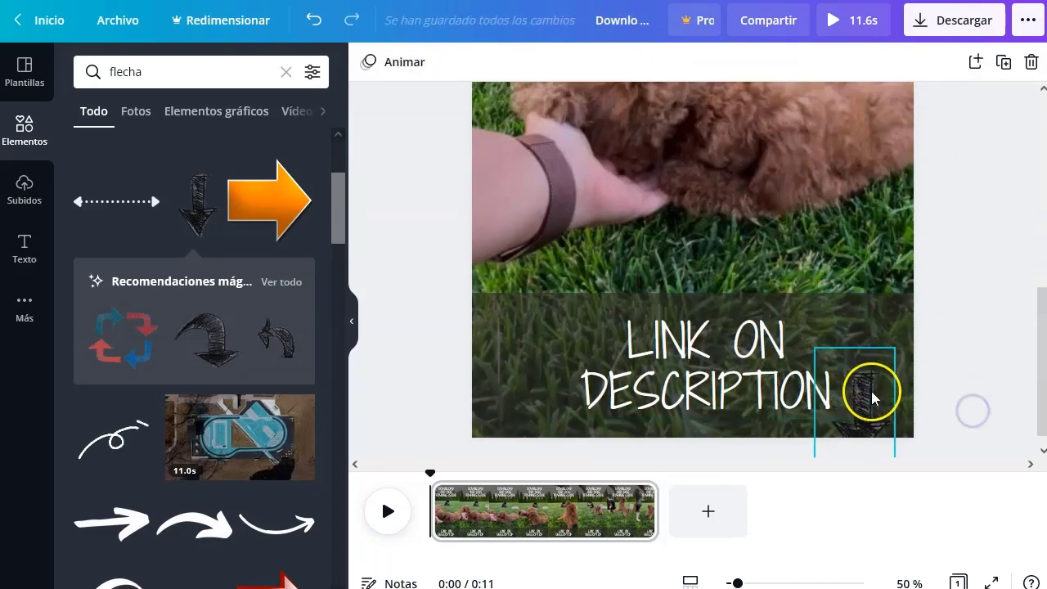
# - Shift the "LINK ON DESCRIPTION" text left and place the arrow beside it at the band's right end
pyautogui.moveTo(864, 415)
pyautogui.mouseDown()
pyautogui.moveTo(876, 374)
pyautogui.moveTo(853, 405)
pyautogui.moveTo(816, 411)
pyautogui.mouseUp()
pyautogui.click(870, 416)
pyautogui.moveTo(871, 383); pyautogui.dragTo(869, 365)
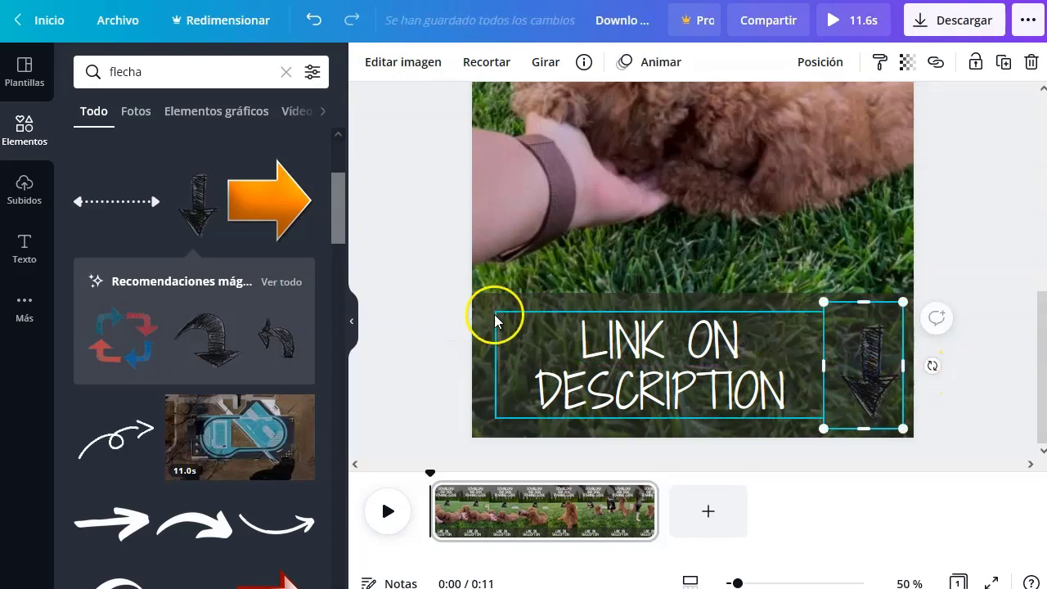
# - Change the "LINK ON DESCRIPTION" text colour to the document's dark tone
pyautogui.click(616, 347)
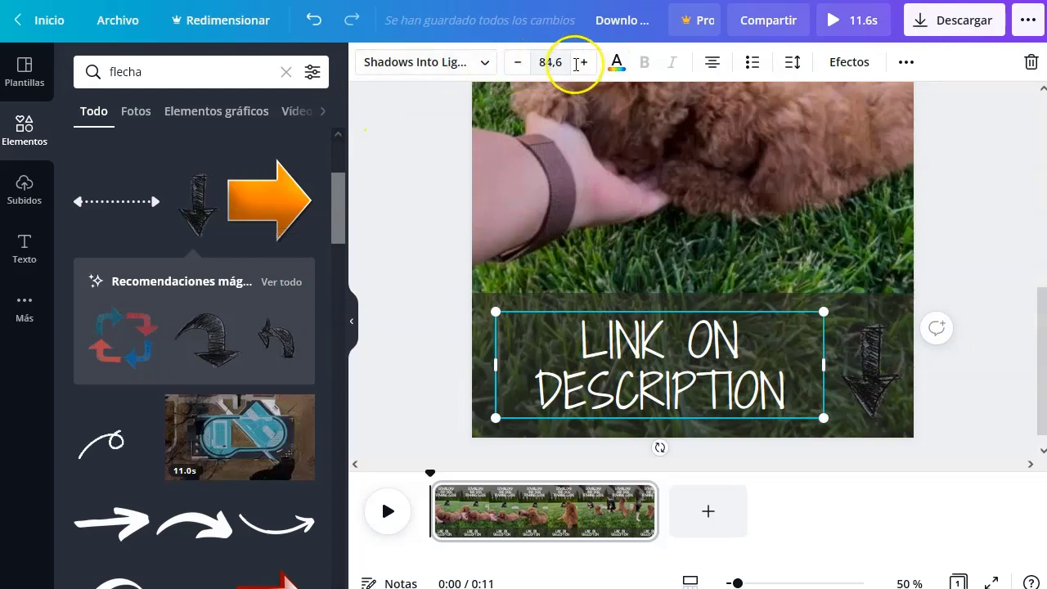
pyautogui.click(618, 66)
pyautogui.click(132, 148)
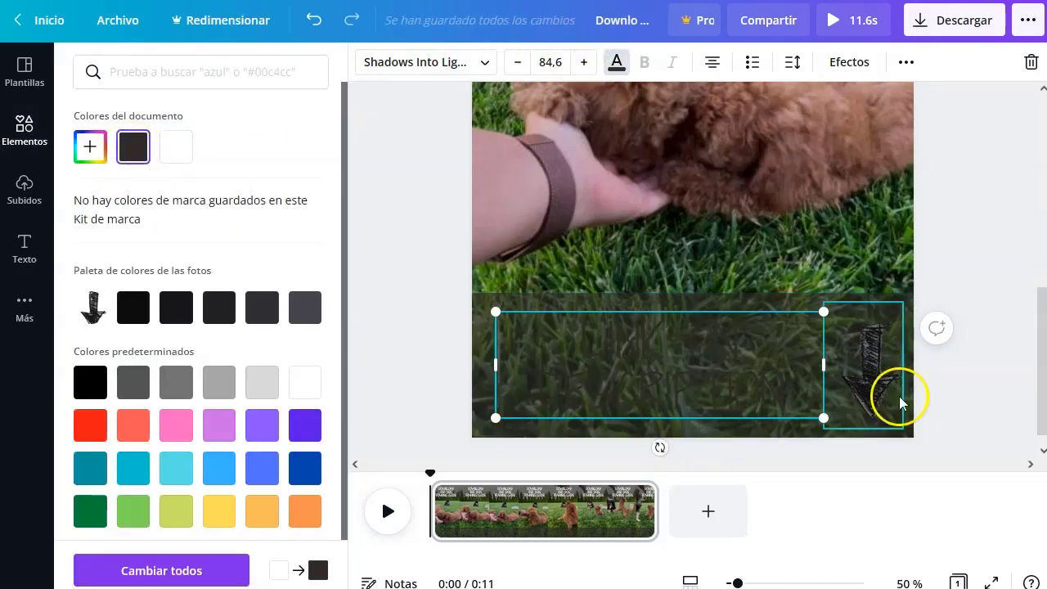
pyautogui.click(993, 433)
# - Change the lower band's fill colour to white behind the dark text and arrow
pyautogui.click(901, 304)
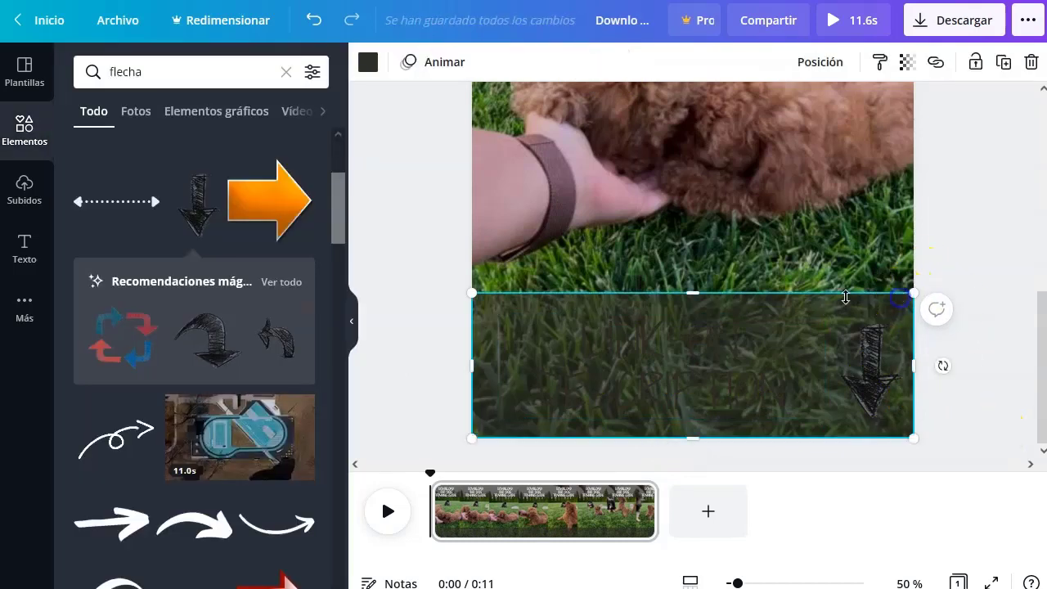
pyautogui.click(368, 61)
pyautogui.click(263, 386)
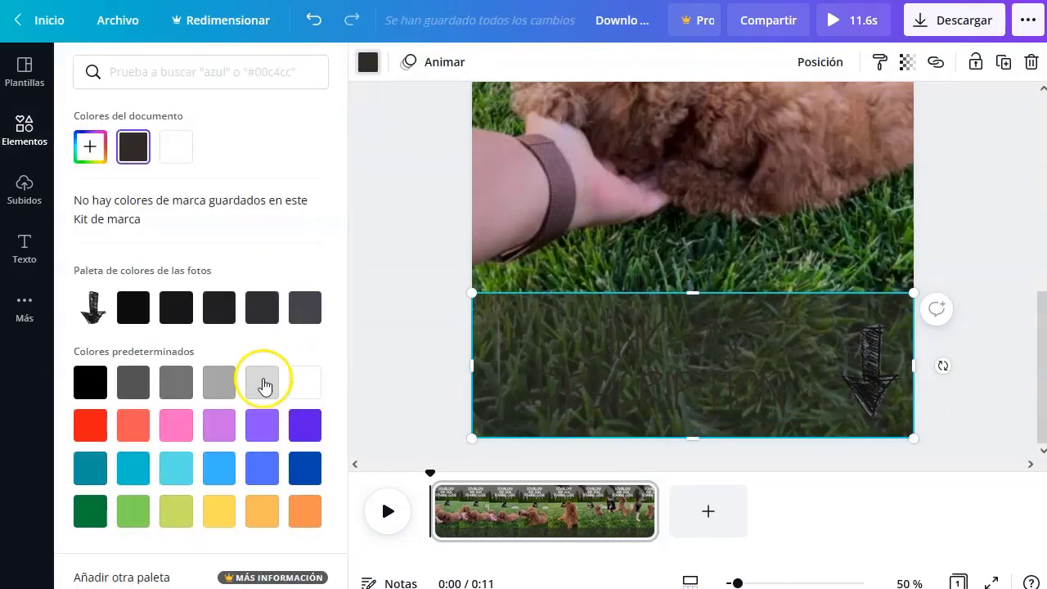
pyautogui.click(432, 349)
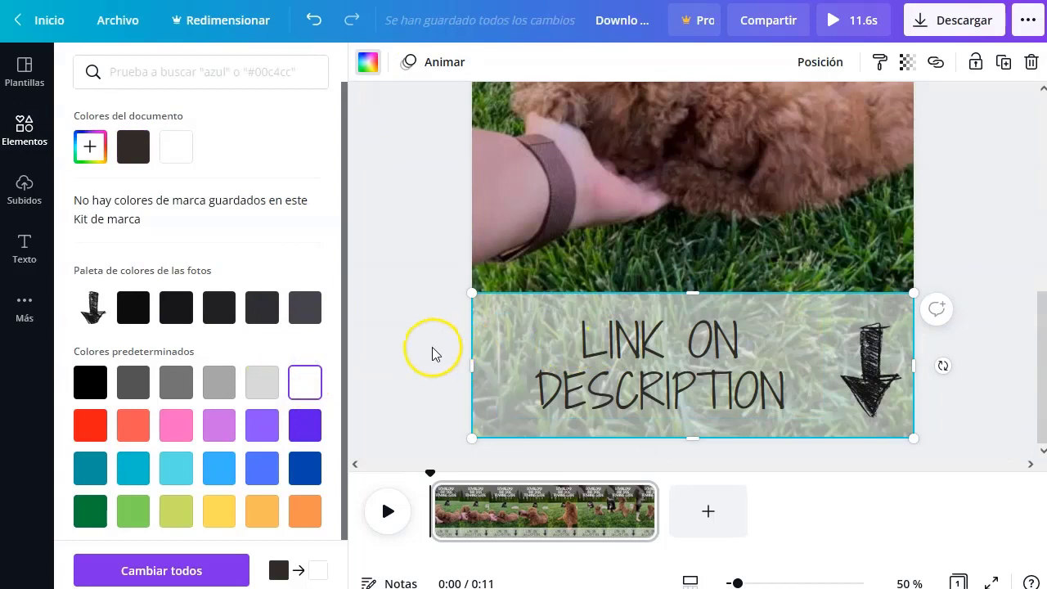
pyautogui.click(892, 384)
pyautogui.click(960, 420)
pyautogui.click(760, 398)
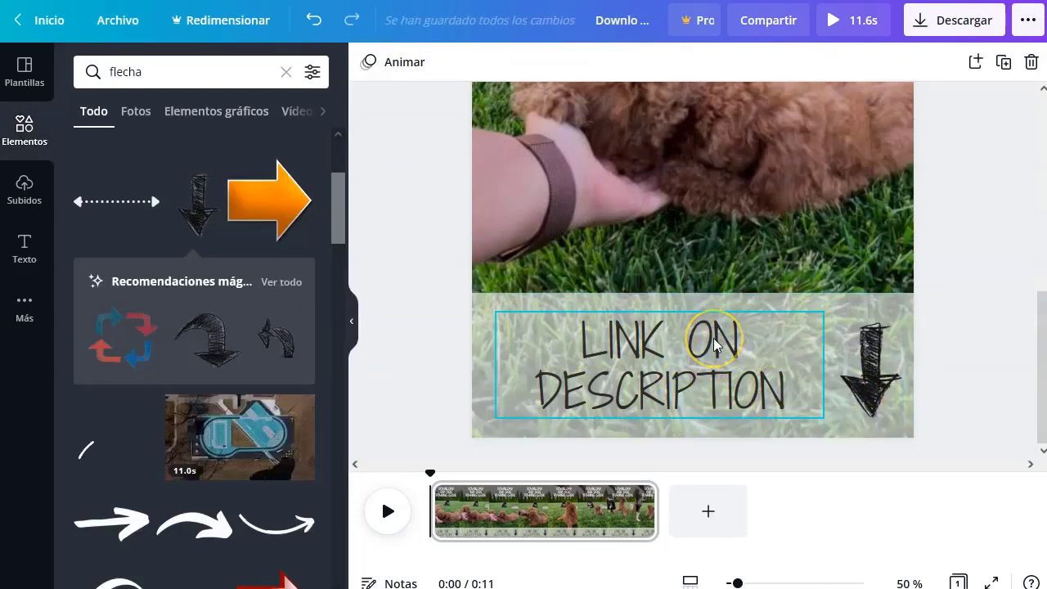
pyautogui.click(916, 391)
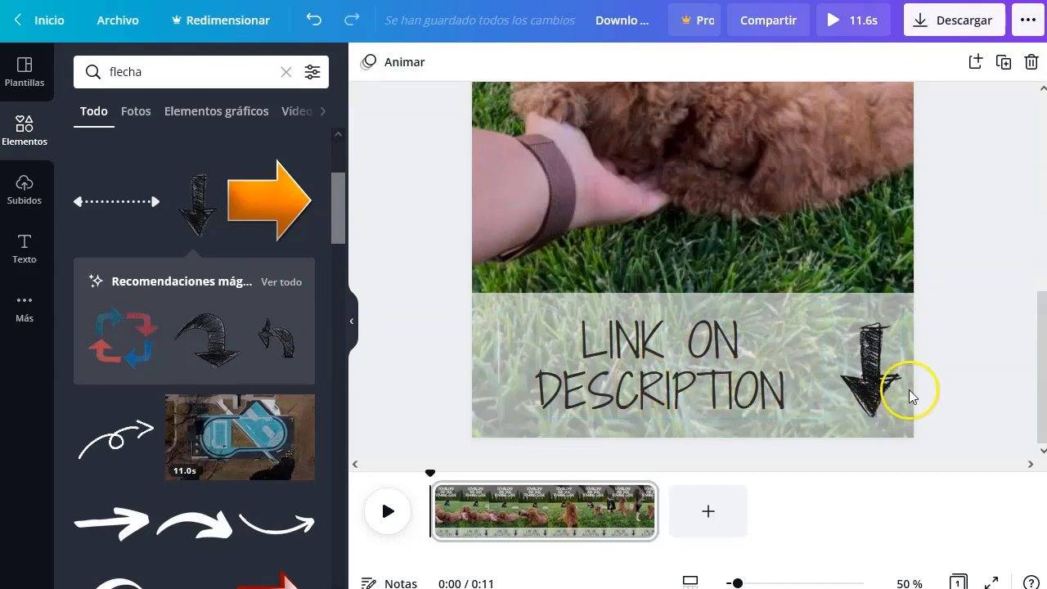
# - Download the finished design as an MP4 video
pyautogui.scroll(5, 924, 249)
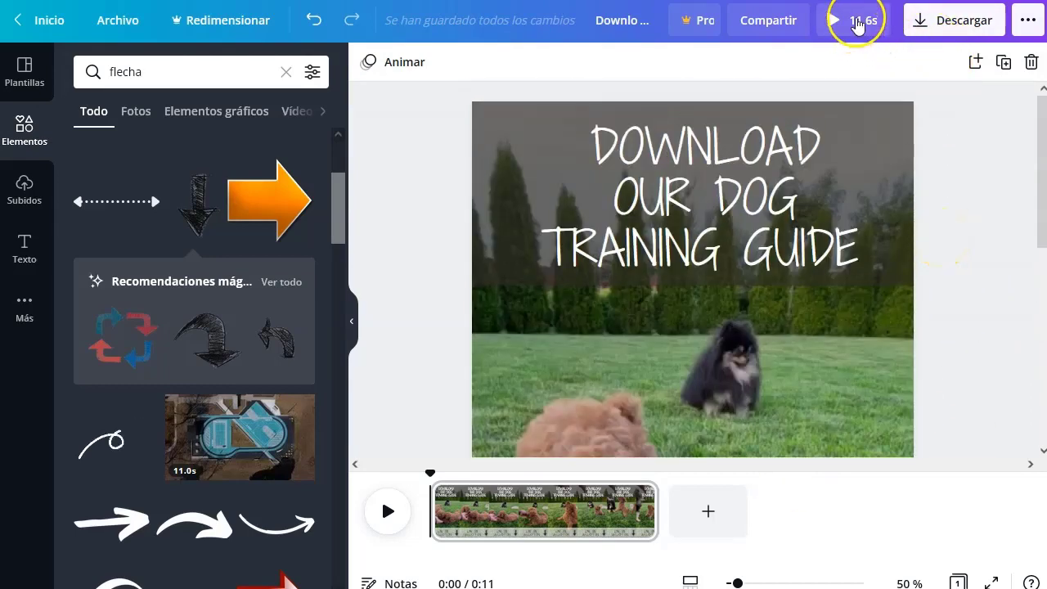
pyautogui.click(965, 23)
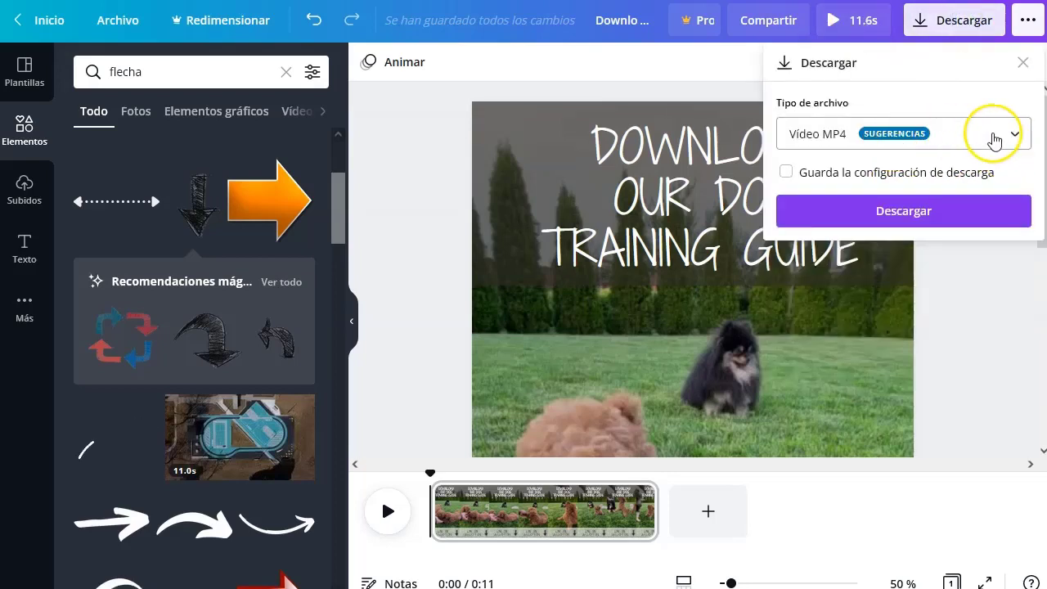
pyautogui.click(910, 213)
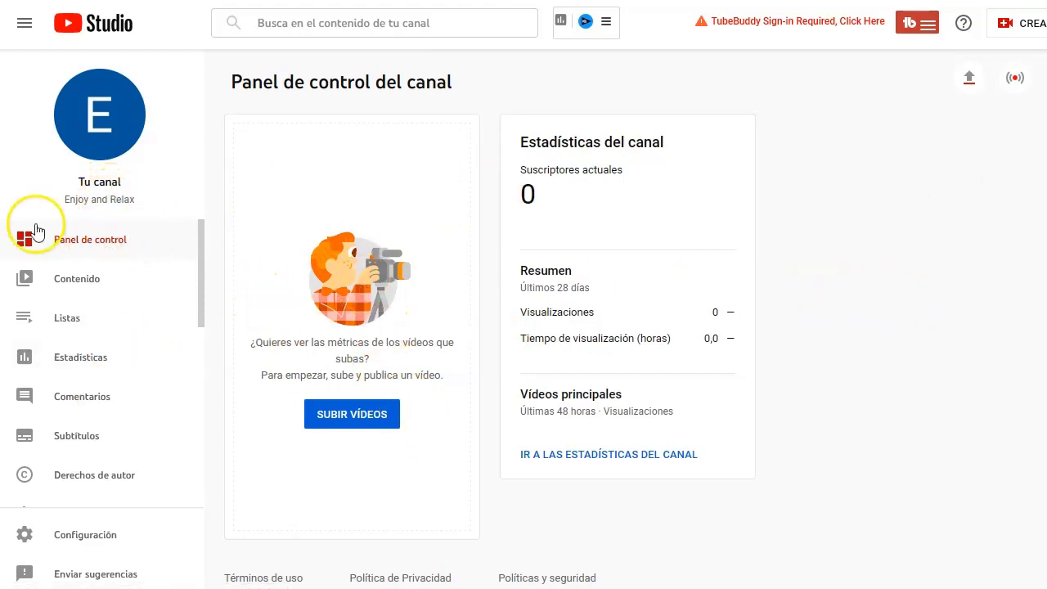
# - Switch to YouTube Studio and upload the video file "Download our Dog training guide.mp4"
pyautogui.click(969, 81)
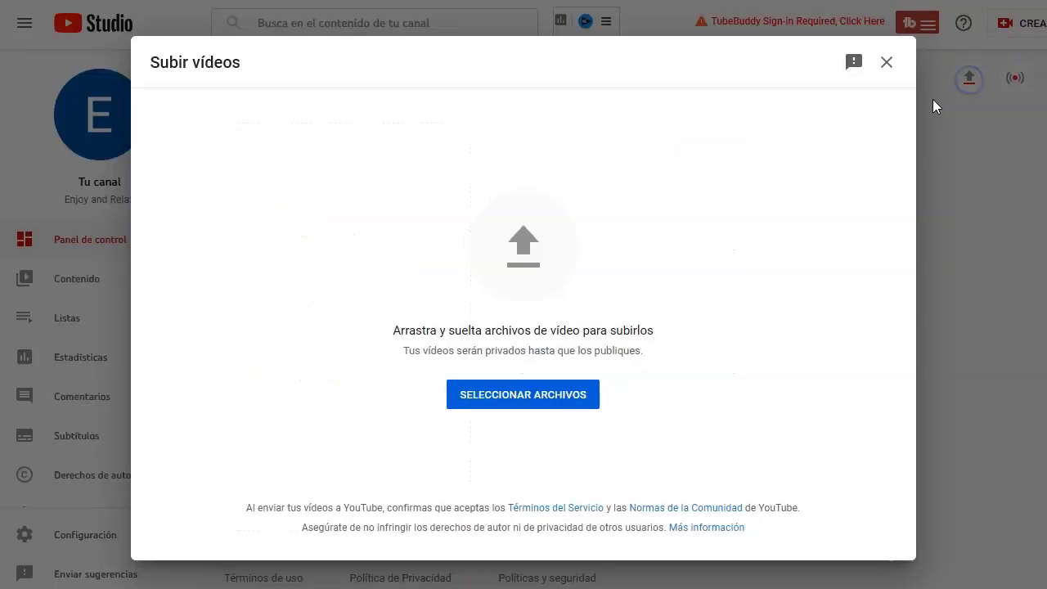
pyautogui.click(533, 399)
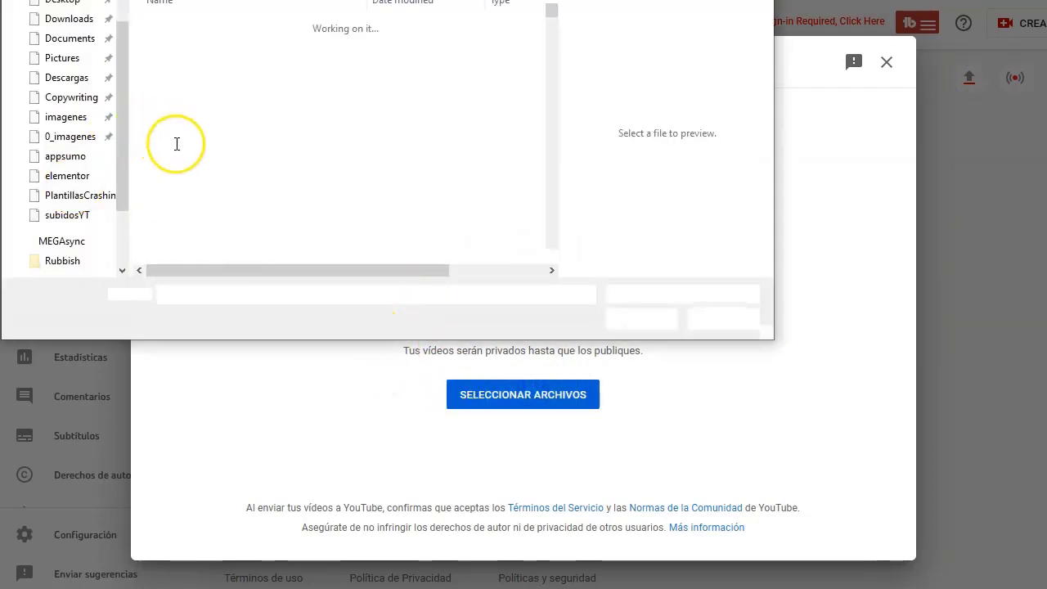
pyautogui.doubleClick(208, 56)
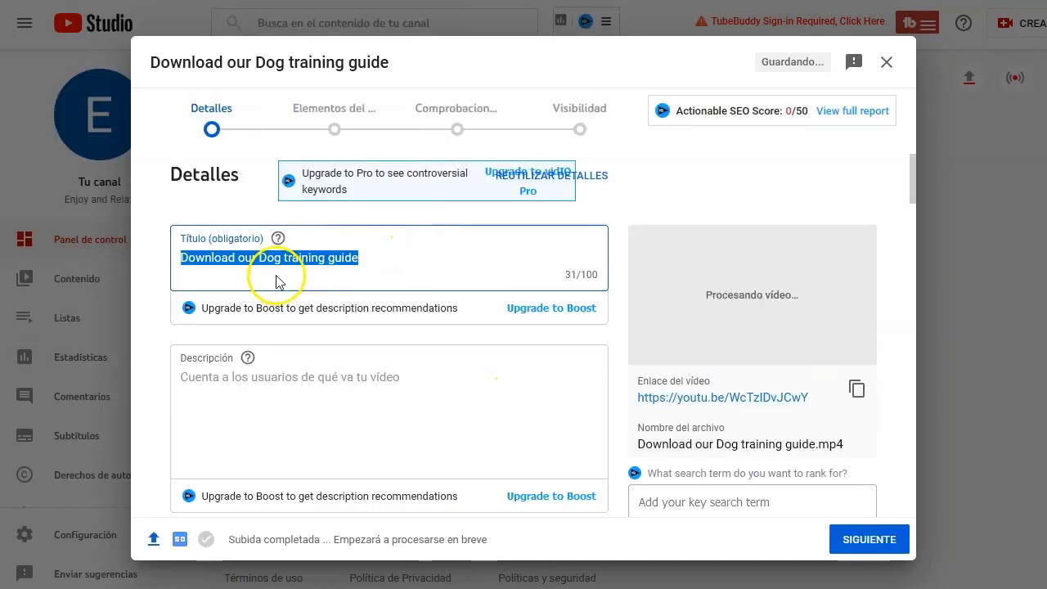
# - Capitalise the last word of the video title so it reads "Download our Dog training Guide"
pyautogui.click(387, 259)
pyautogui.press('Left')
pyautogui.press('Left')
pyautogui.press('Left')
pyautogui.press('Left')
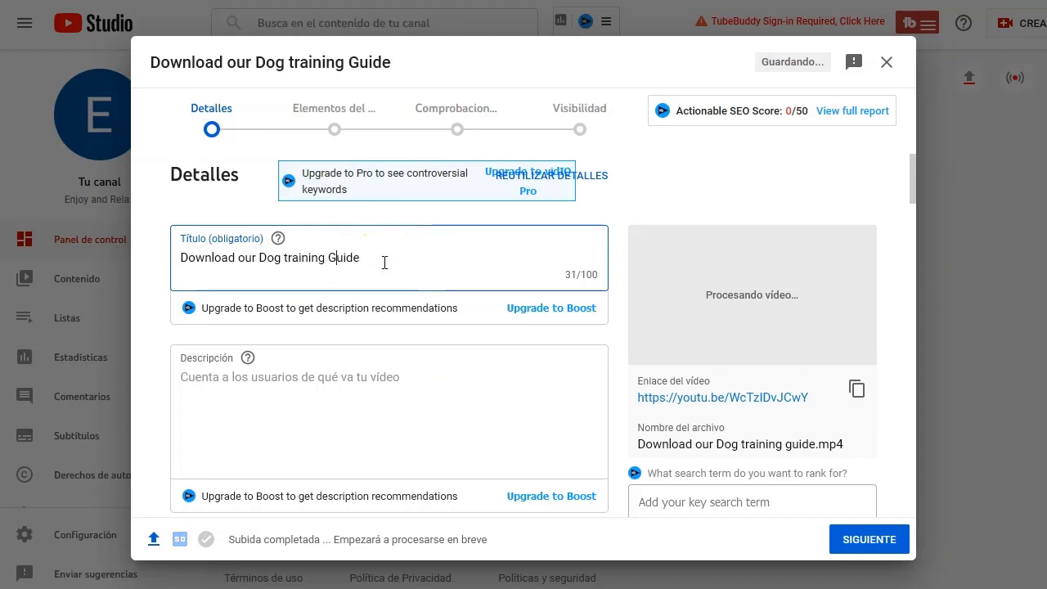
# - Append "[Funny Dogs]" to the end of the video title, with both words capitalised
pyautogui.click(389, 258)
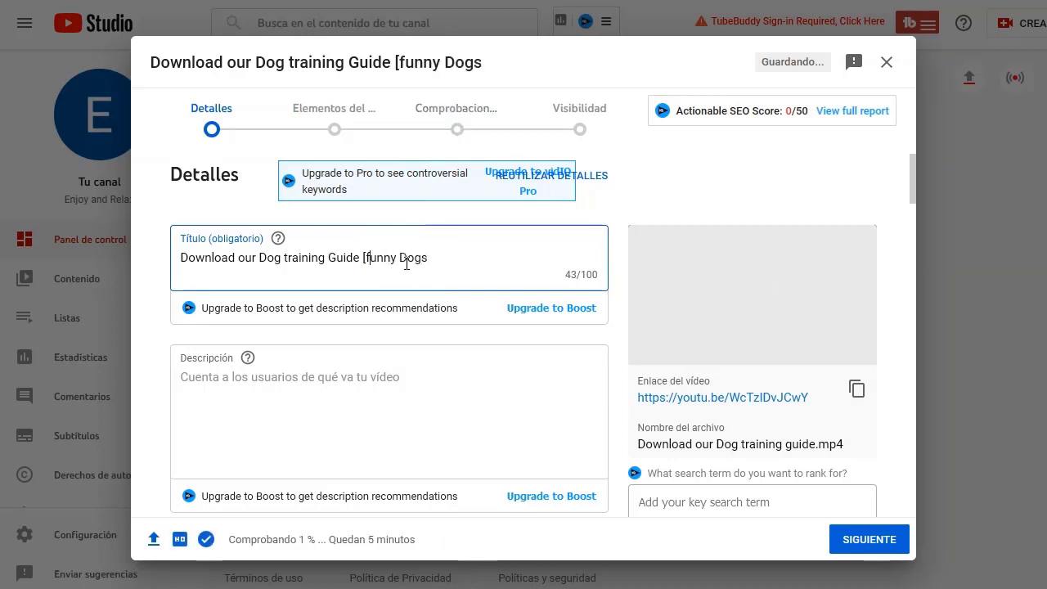
pyautogui.press('Left')
pyautogui.press('Left')
pyautogui.press('Left')
pyautogui.press('BackSpace')
pyautogui.write('F')
pyautogui.press('End')
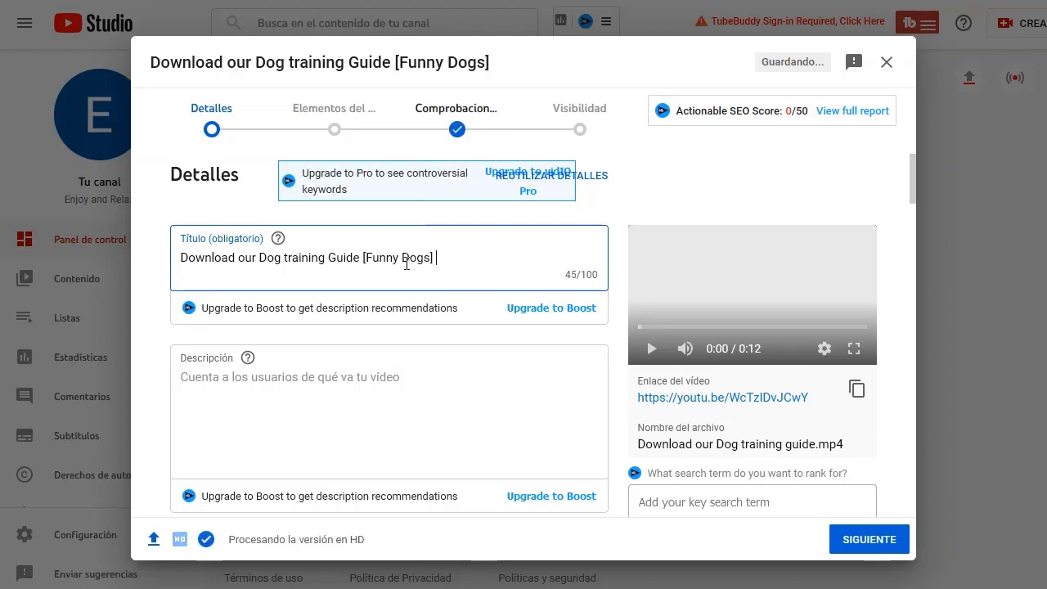
pyautogui.click(479, 264)
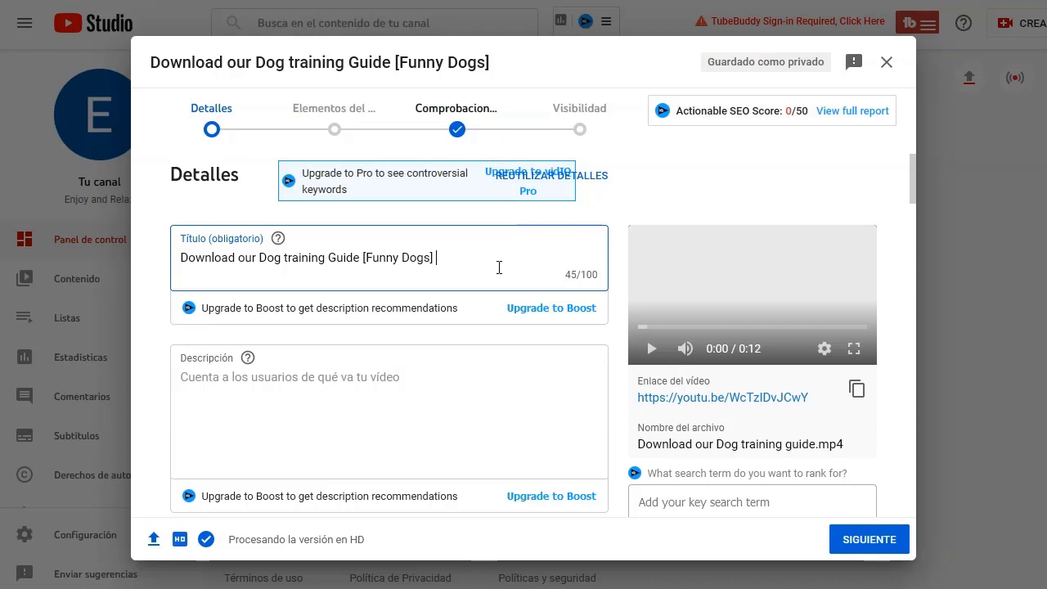
# - Append the dog face emoji to the end of the video title, after "[Funny Dogs]"
pyautogui.click(467, 262)
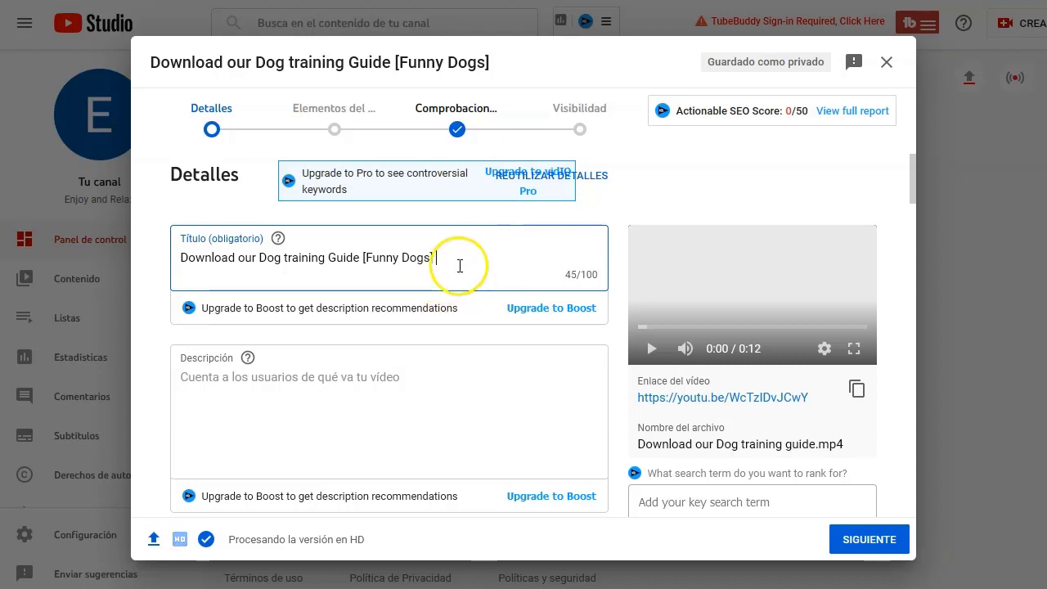
pyautogui.press('super+period')
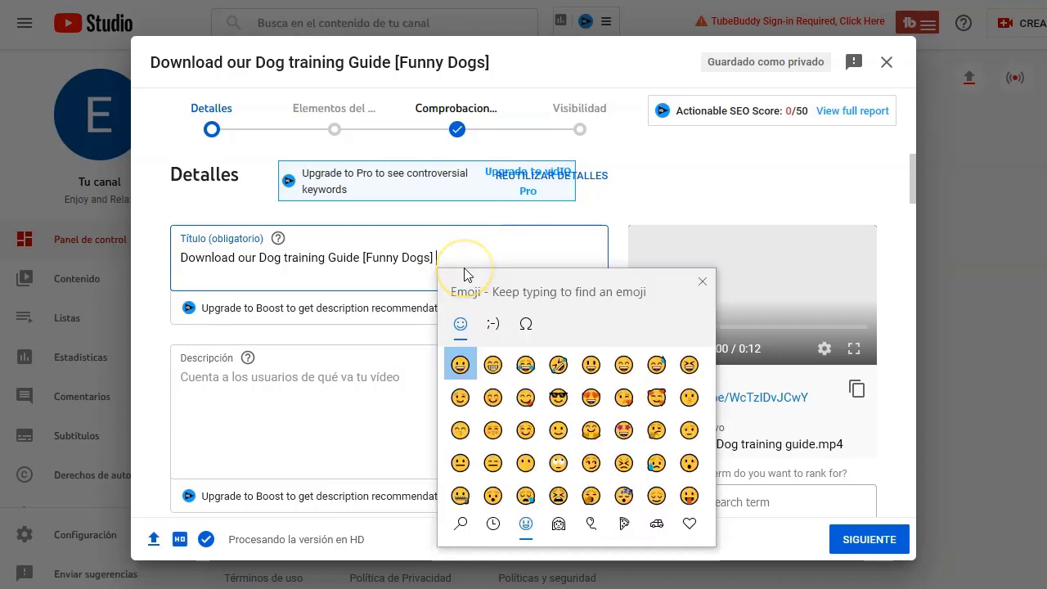
pyautogui.click(528, 526)
pyautogui.scroll(-5, 659, 368)
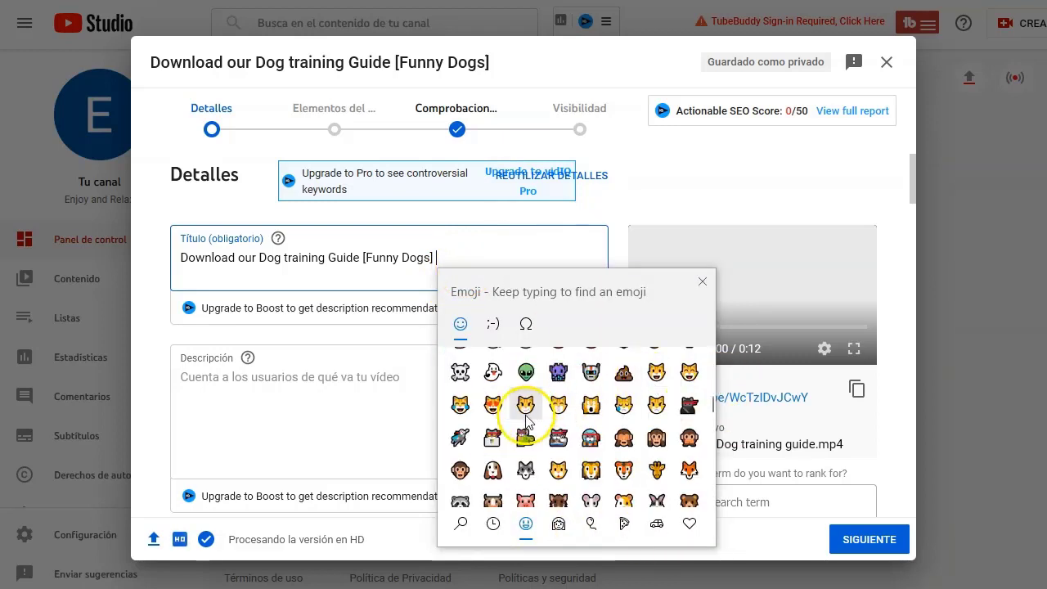
pyautogui.scroll(-1, 575, 421)
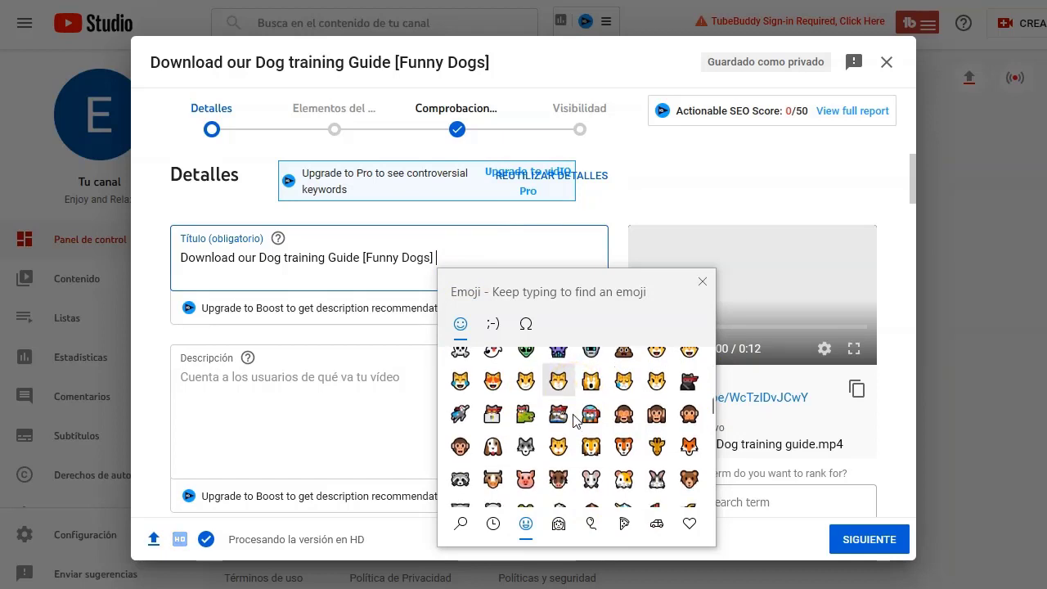
pyautogui.click(493, 445)
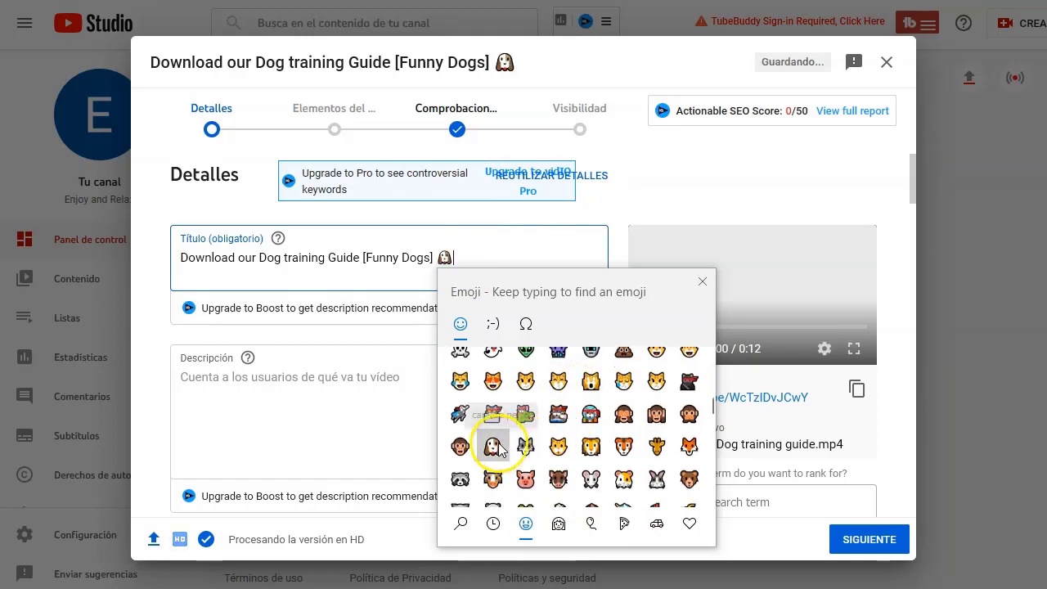
pyautogui.click(699, 282)
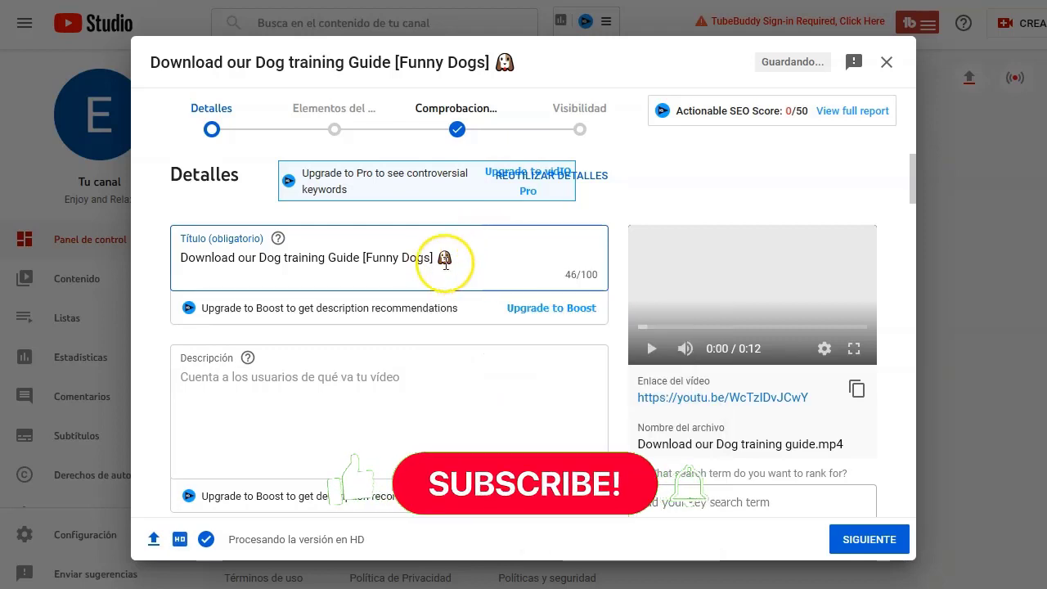
# - Copy the full video title into the description and start a new line below it
pyautogui.moveTo(463, 257); pyautogui.dragTo(174, 256)
pyautogui.hotkey('ctrl', 'c')
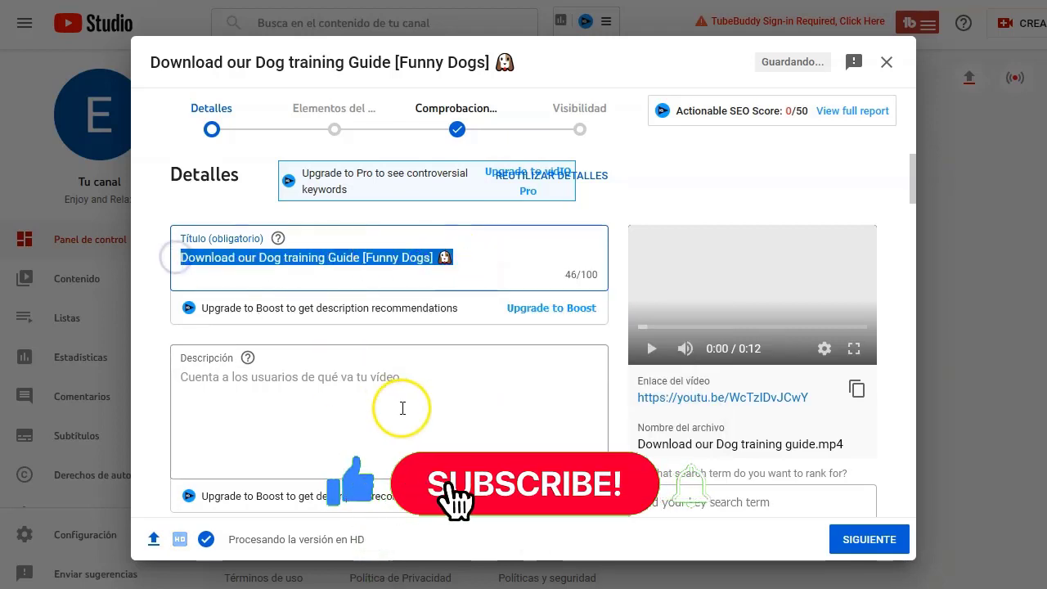
pyautogui.click(373, 380)
pyautogui.hotkey('ctrl', 'v')
pyautogui.click(467, 377)
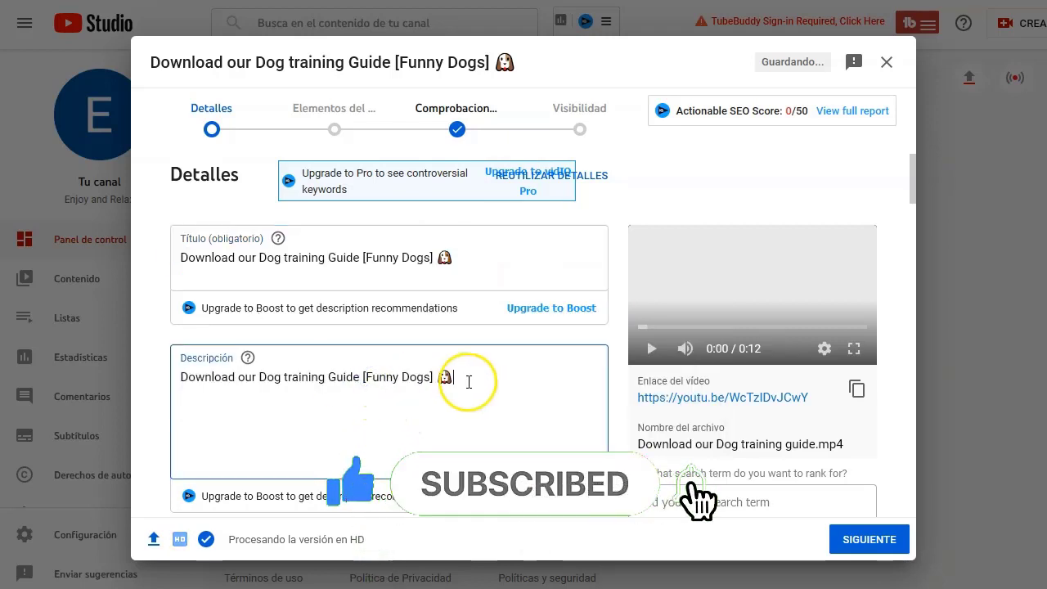
pyautogui.press('Return')
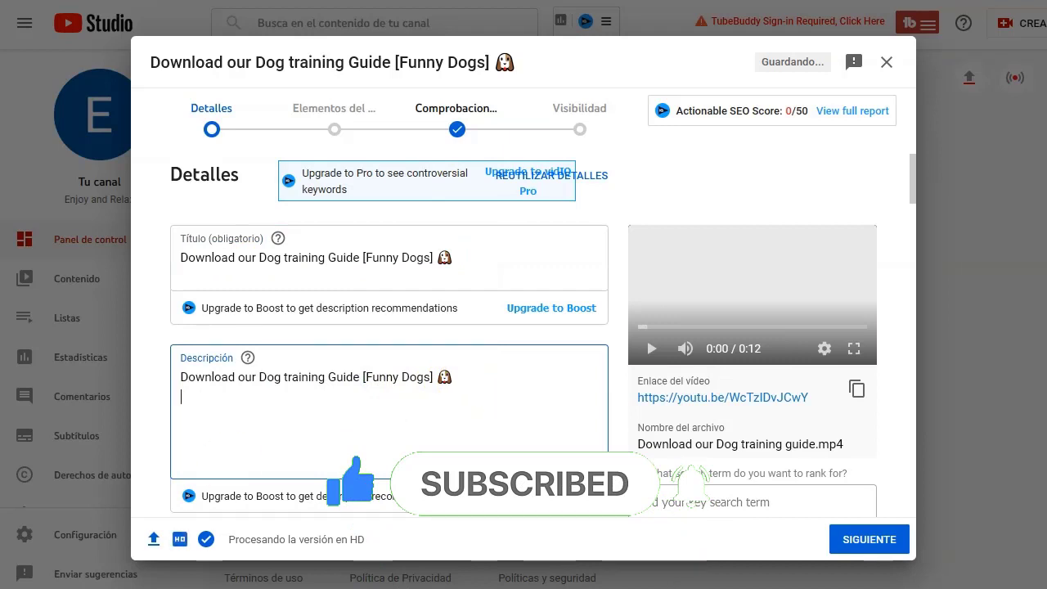
pyautogui.hotkey('alt', 'Tab')
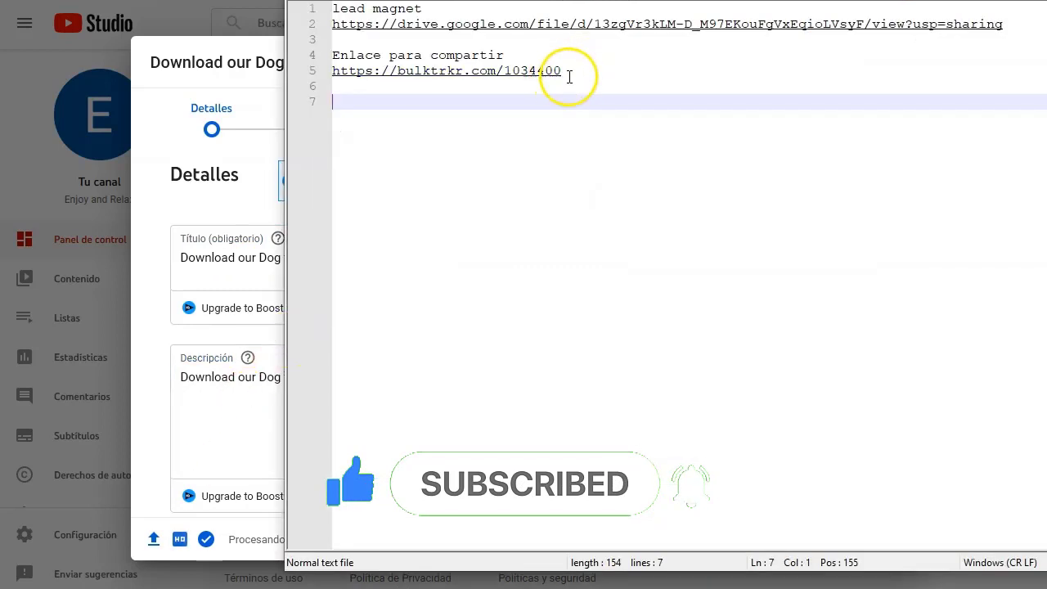
pyautogui.moveTo(562, 74); pyautogui.dragTo(359, 73)
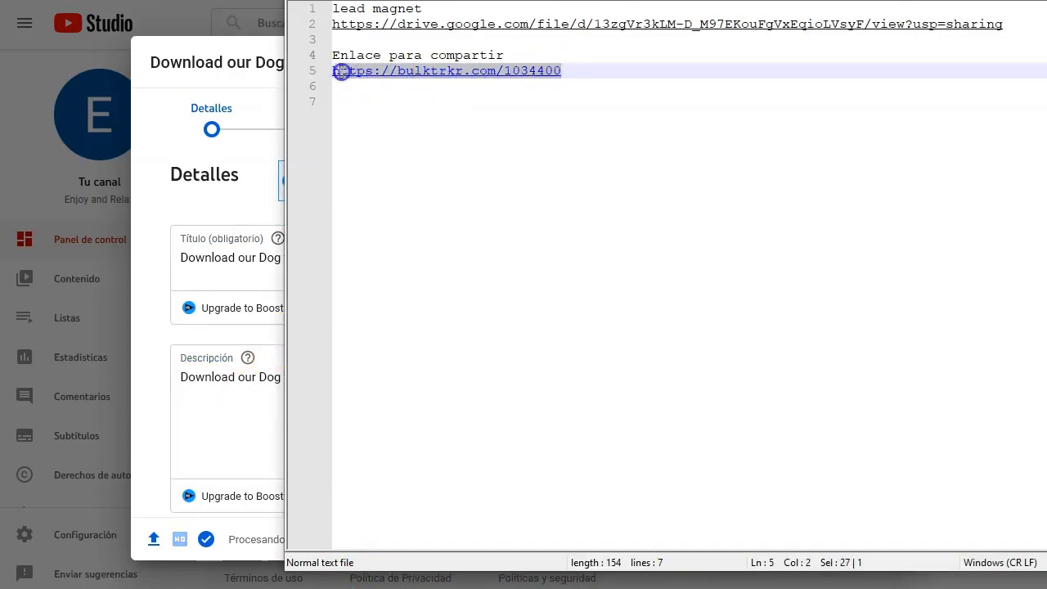
pyautogui.click(219, 394)
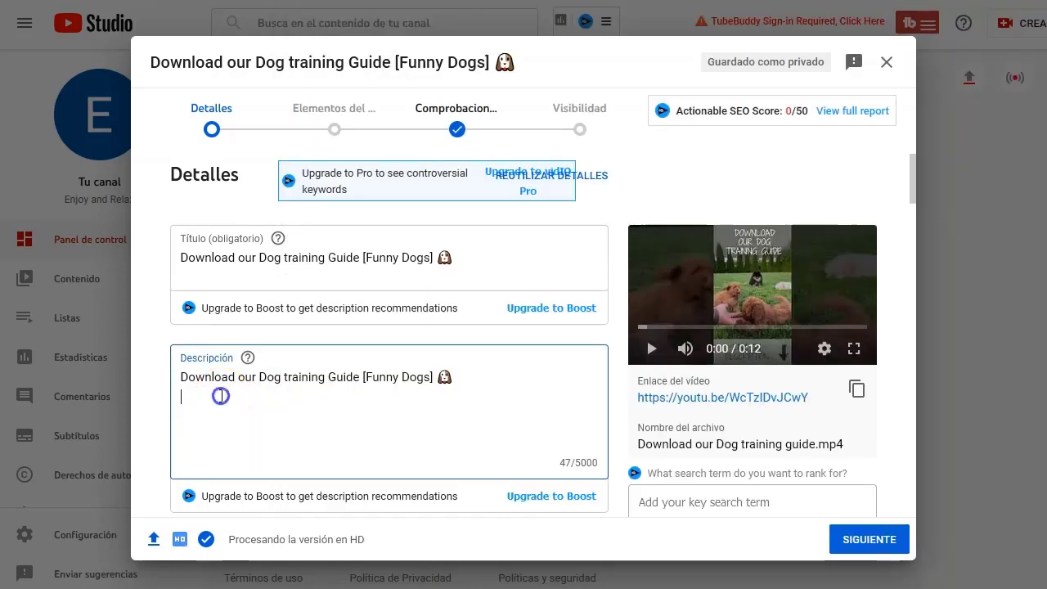
pyautogui.click(458, 423)
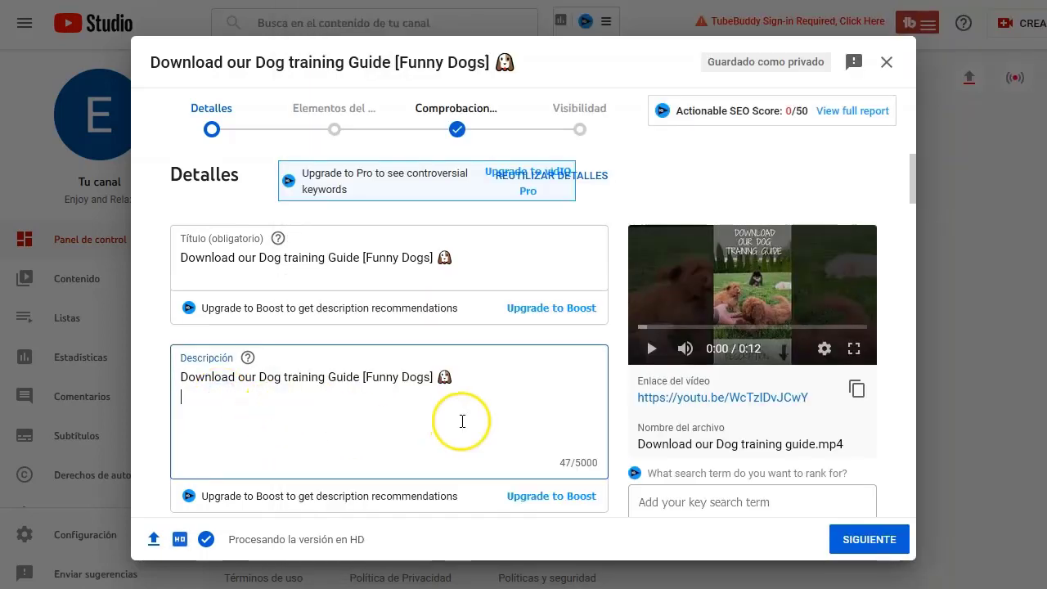
pyautogui.press('super+period')
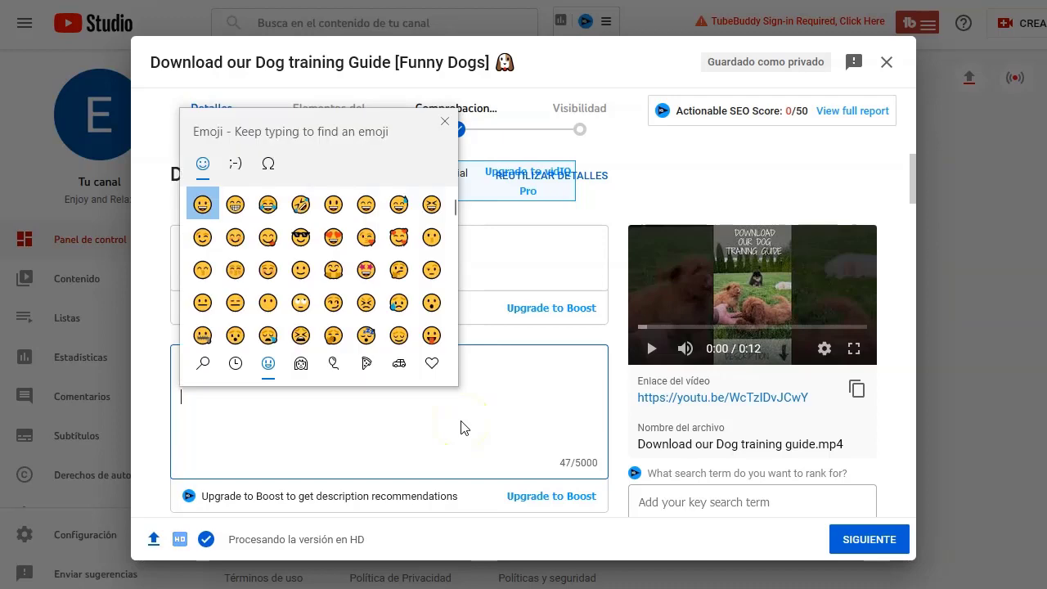
pyautogui.scroll(-3, 311, 318)
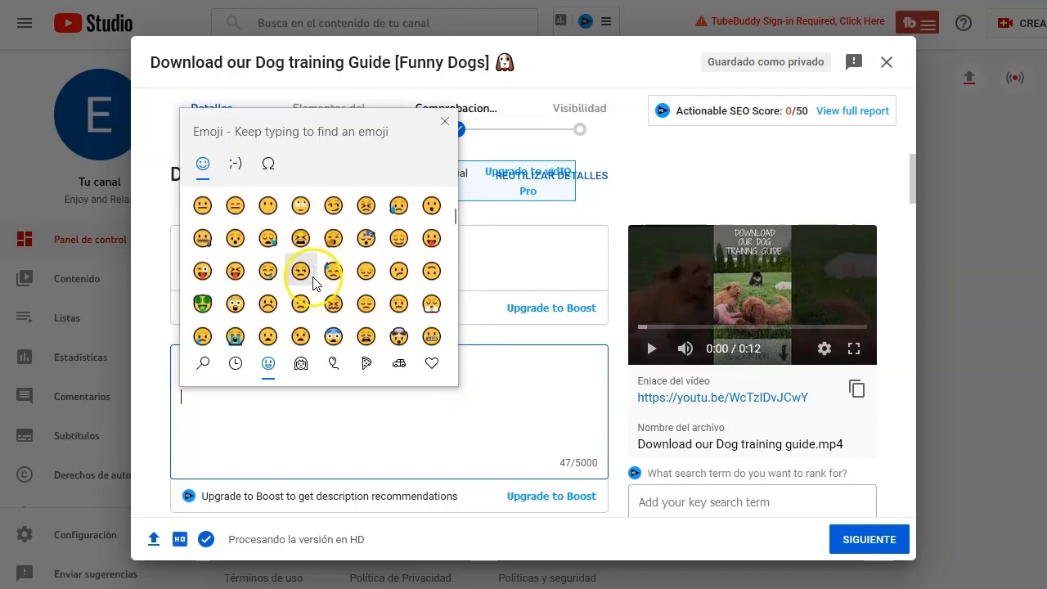
pyautogui.scroll(-5, 314, 286)
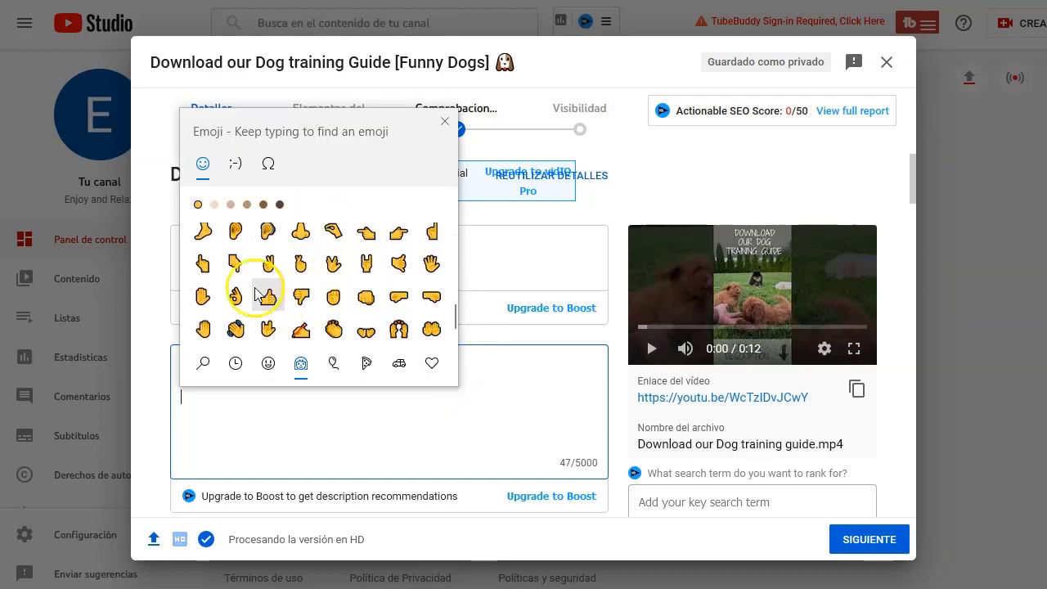
pyautogui.click(398, 233)
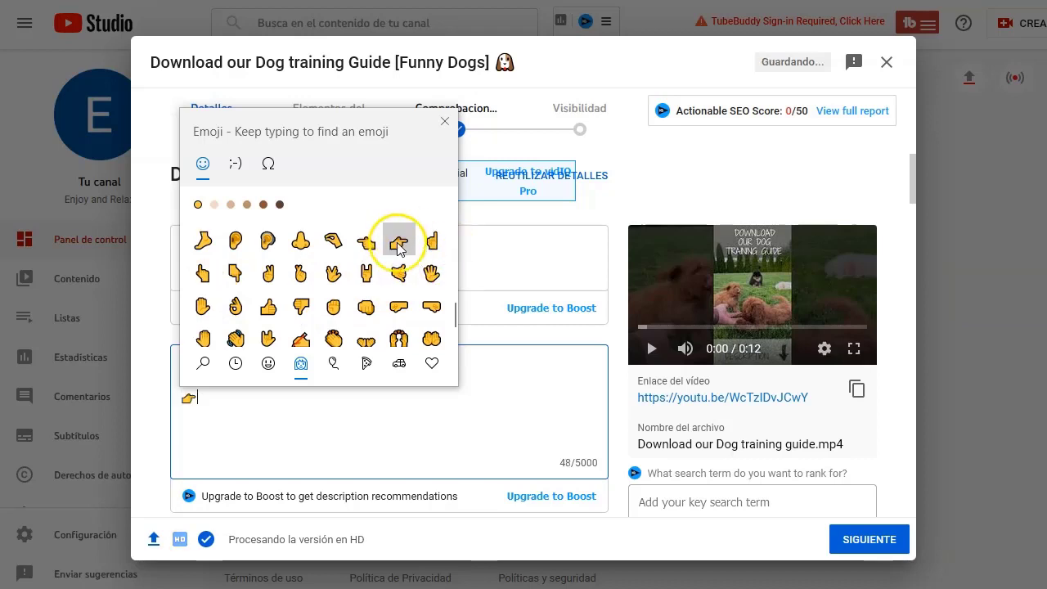
pyautogui.click(414, 403)
pyautogui.click(222, 400)
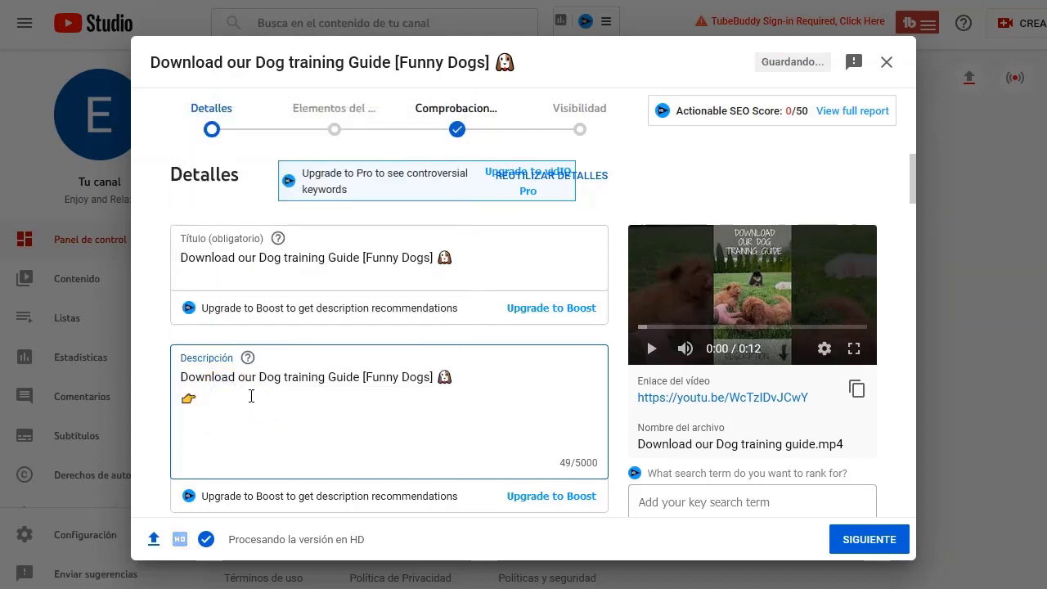
pyautogui.hotkey('ctrl', 'v')
# - Add the hashtag "#short" on a new line below the link in the description
pyautogui.click(359, 422)
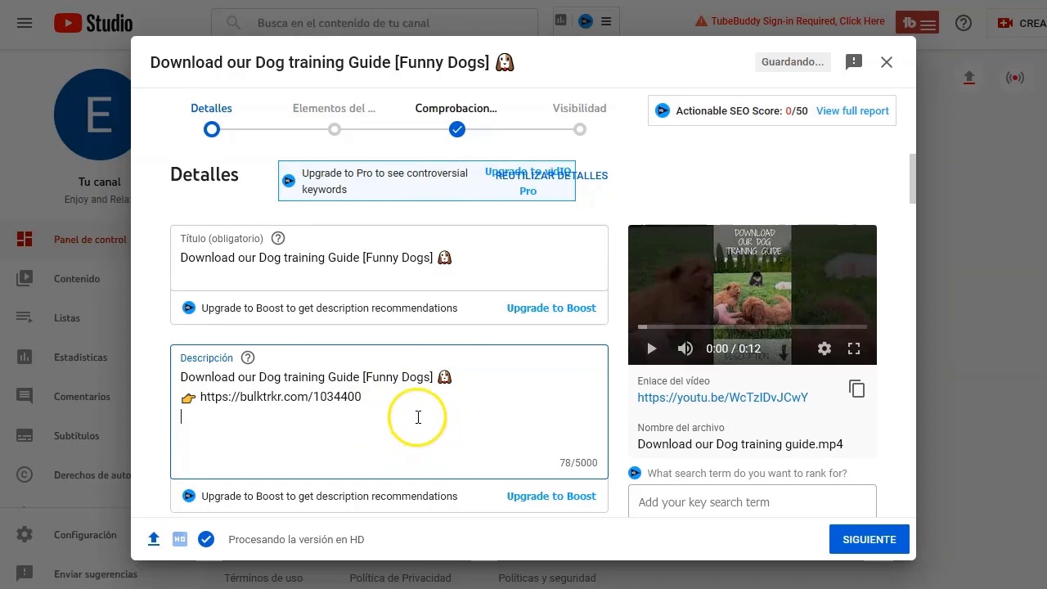
pyautogui.scroll(-1, 418, 417)
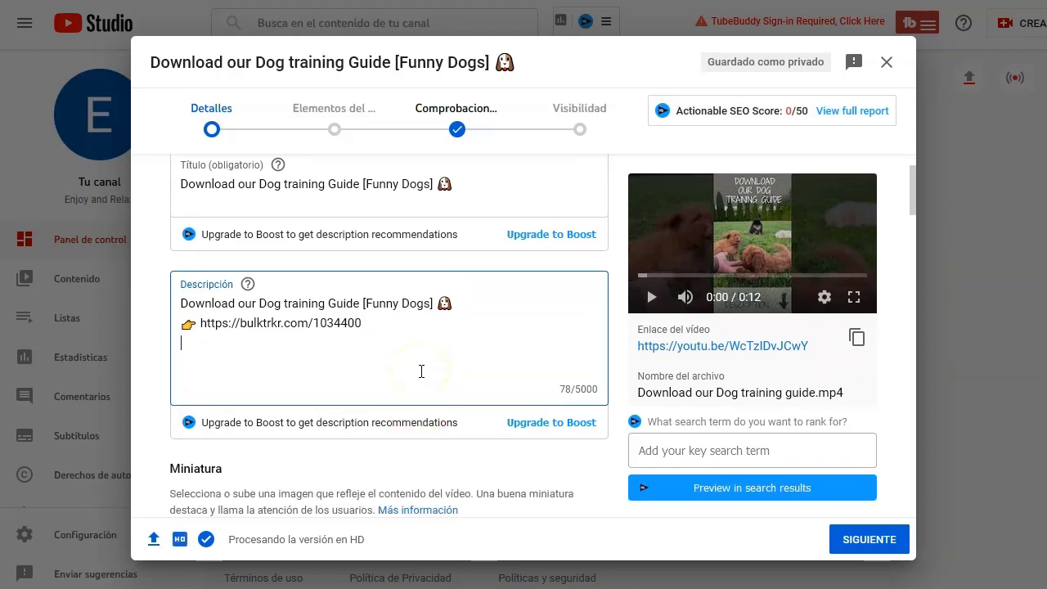
pyautogui.write('#short')
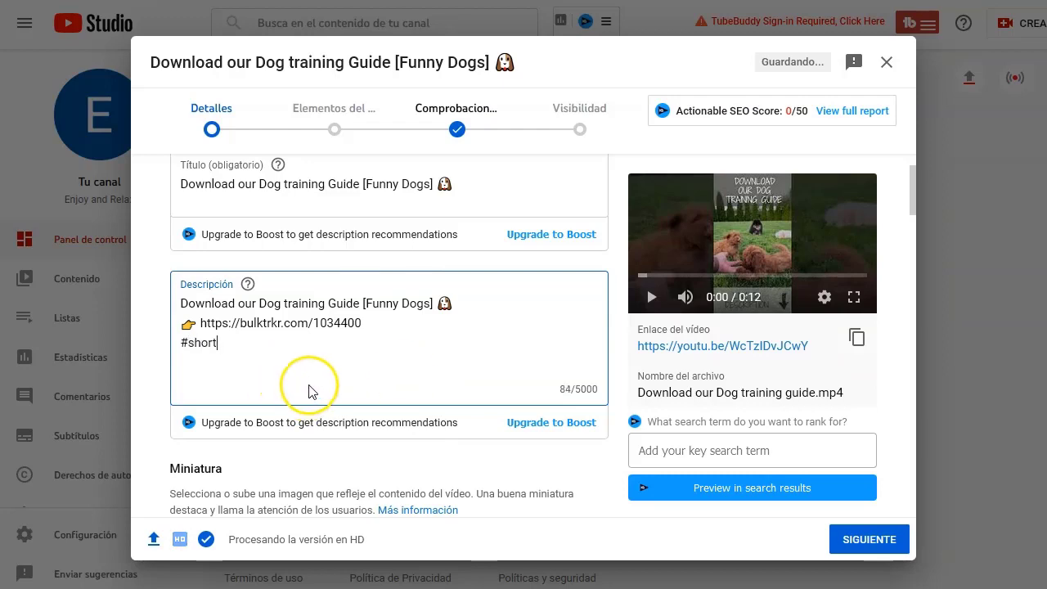
# - Choose the third automatically generated image as the video thumbnail
pyautogui.scroll(-2, 319, 376)
pyautogui.scroll(-2, 315, 388)
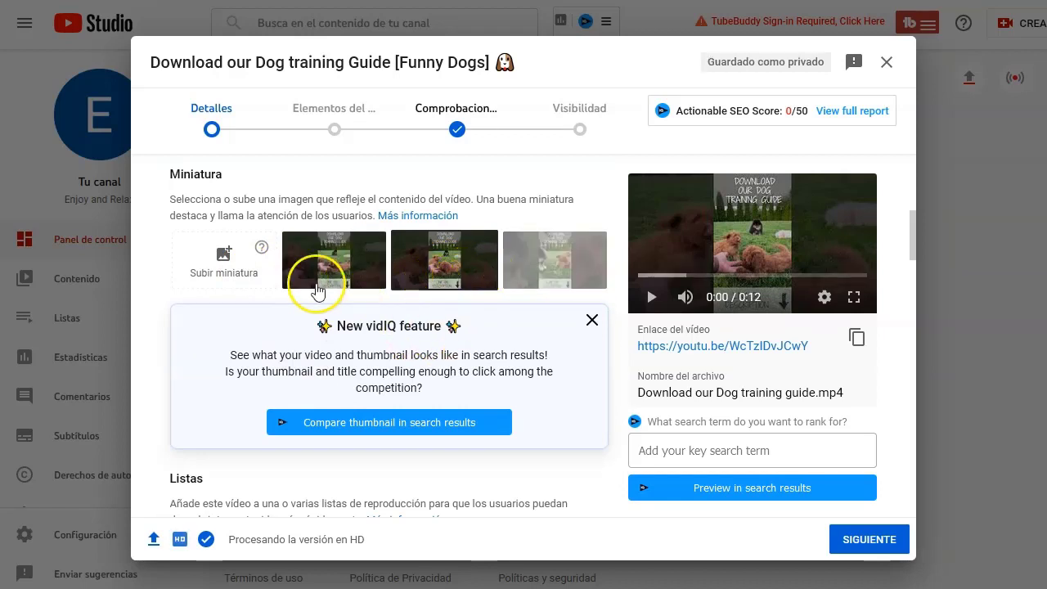
pyautogui.click(555, 268)
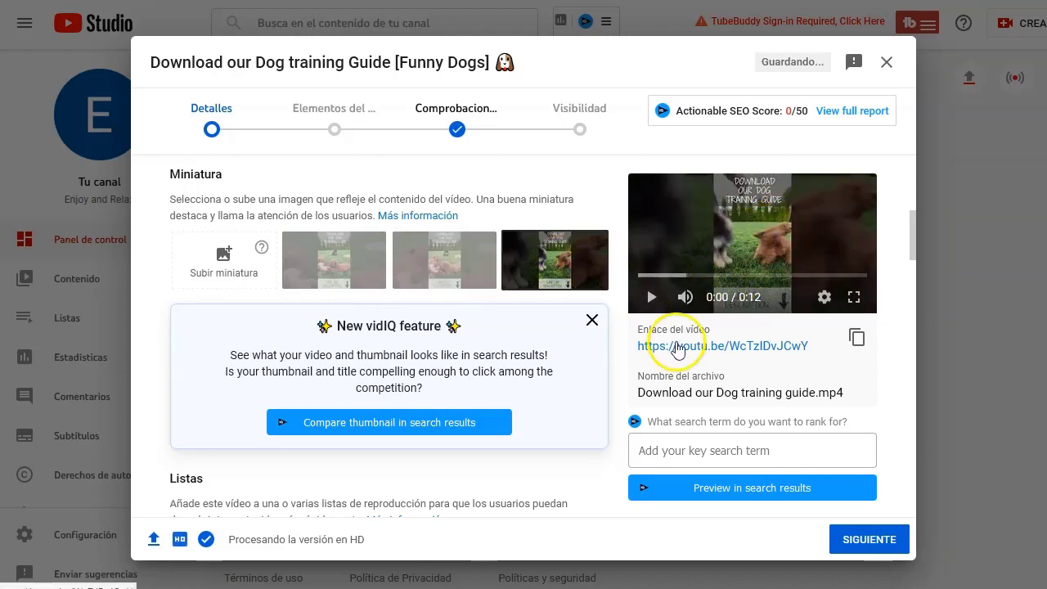
# - Check the available playlists and look through the remaining video detail settings
pyautogui.scroll(-2, 265, 405)
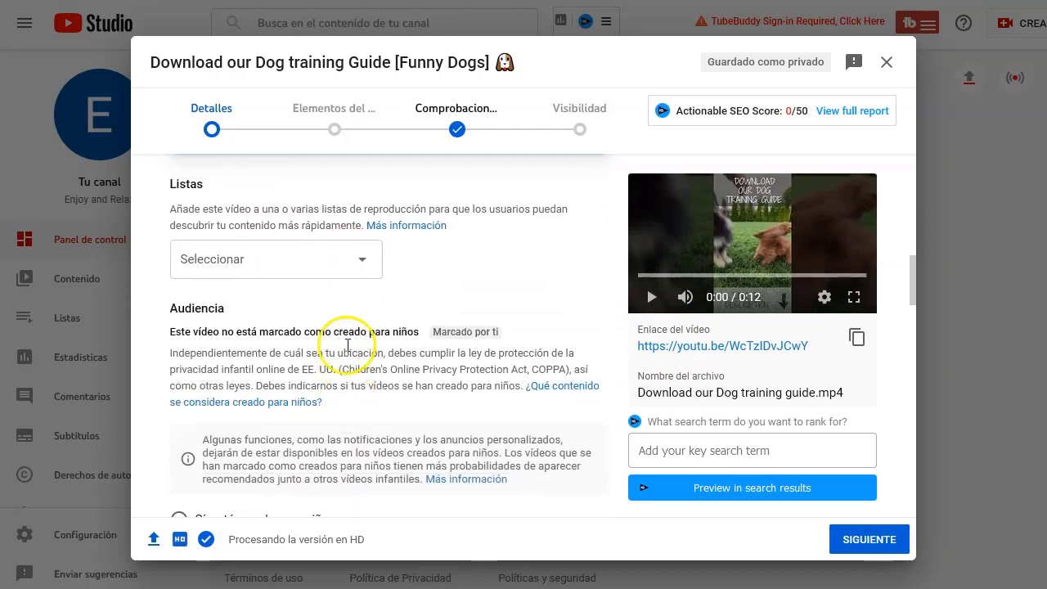
pyautogui.click(341, 260)
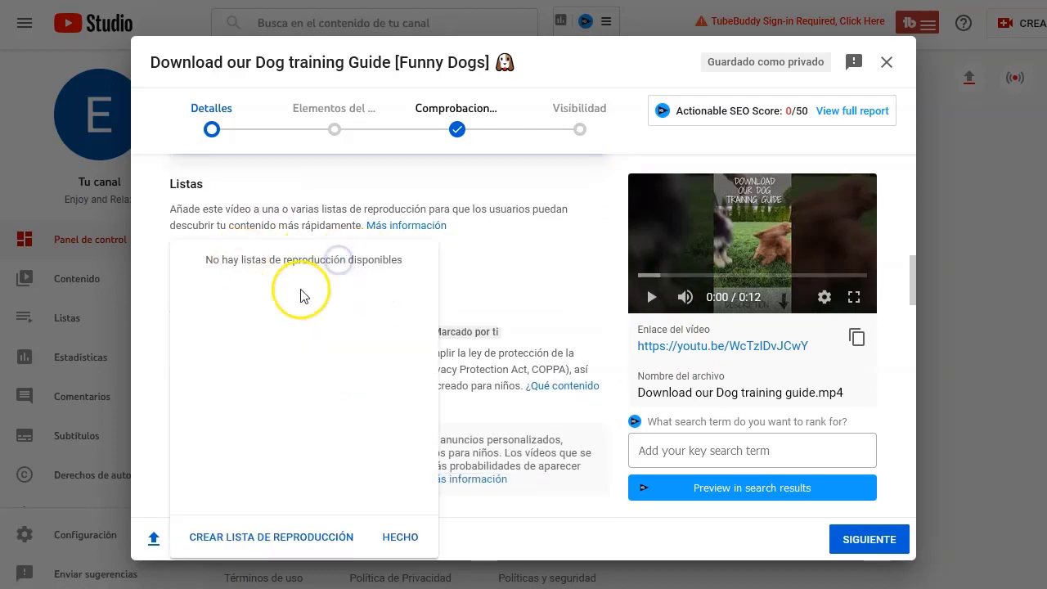
pyautogui.click(469, 297)
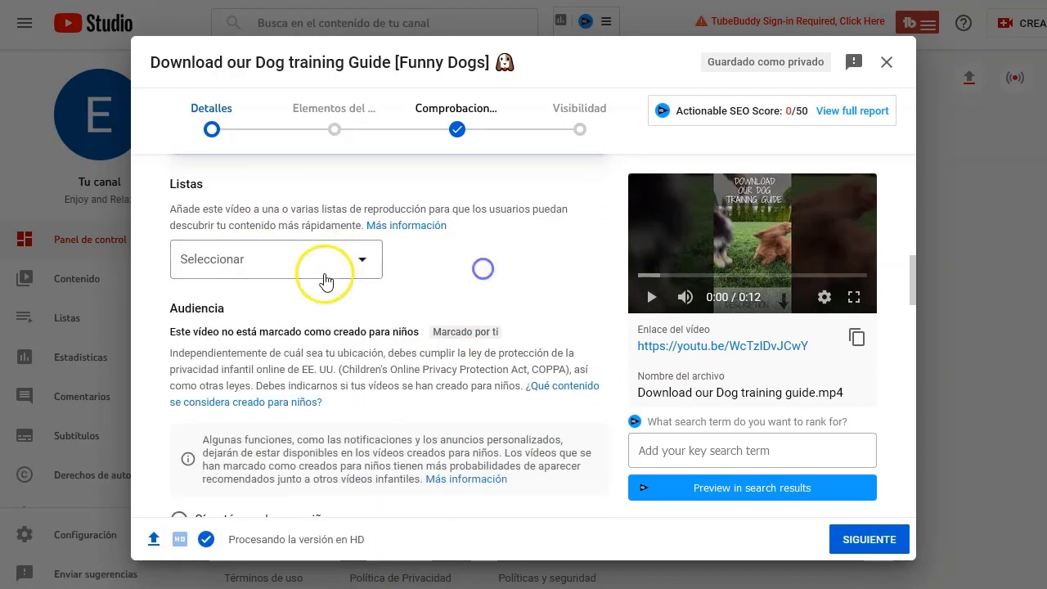
pyautogui.scroll(-3, 319, 327)
pyautogui.scroll(-6, 299, 380)
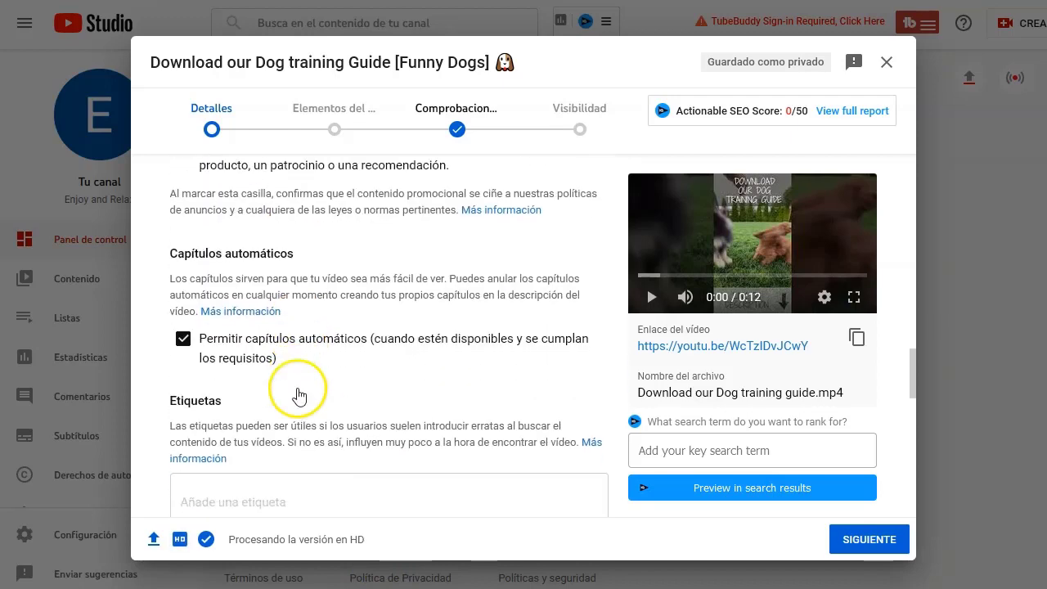
pyautogui.scroll(-2, 299, 388)
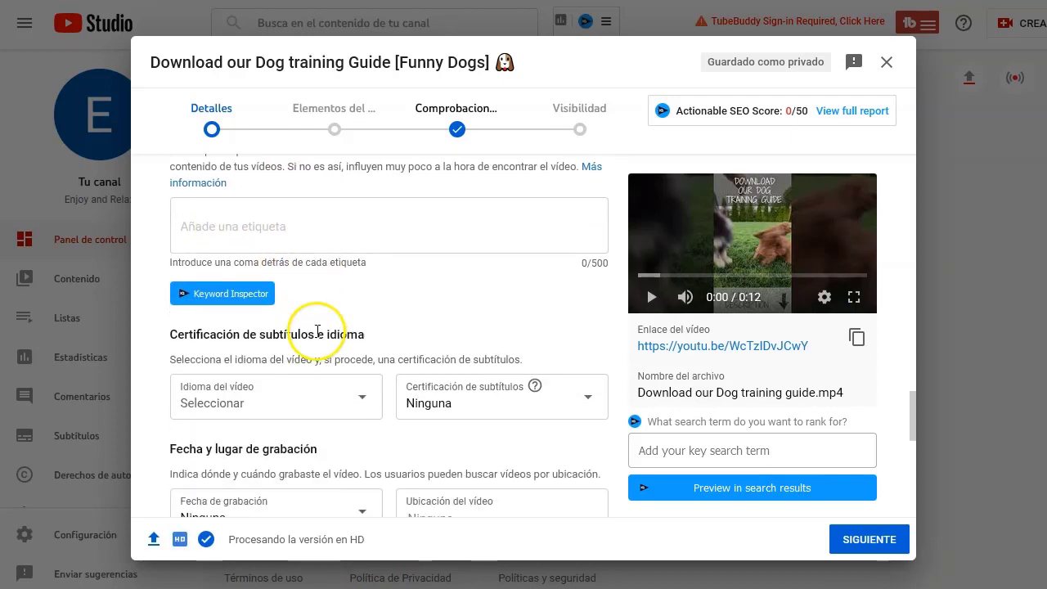
pyautogui.scroll(-5, 323, 376)
# - Add the tags "dogs", "funny dogs" and "puppy" to the video
pyautogui.scroll(7, 327, 408)
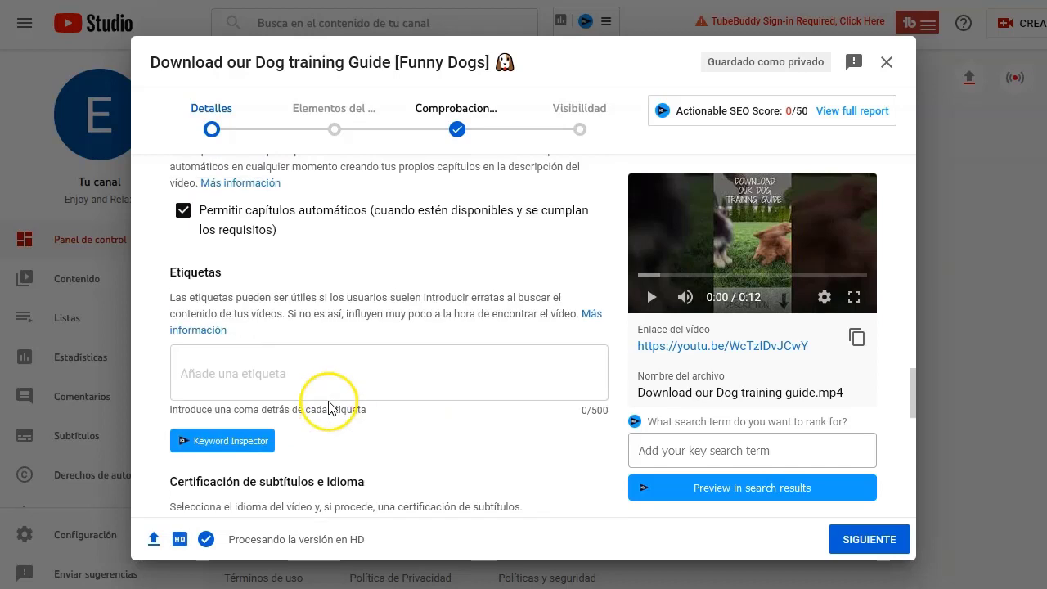
pyautogui.click(344, 368)
pyautogui.write('dogs,fun')
pyautogui.moveTo(251, 384)
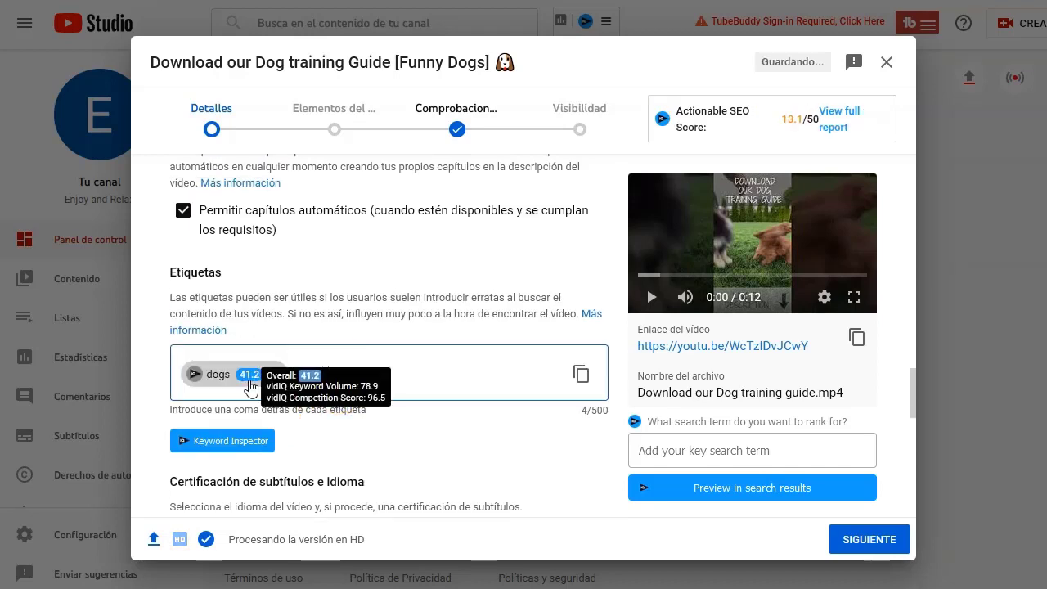
pyautogui.write('ny')
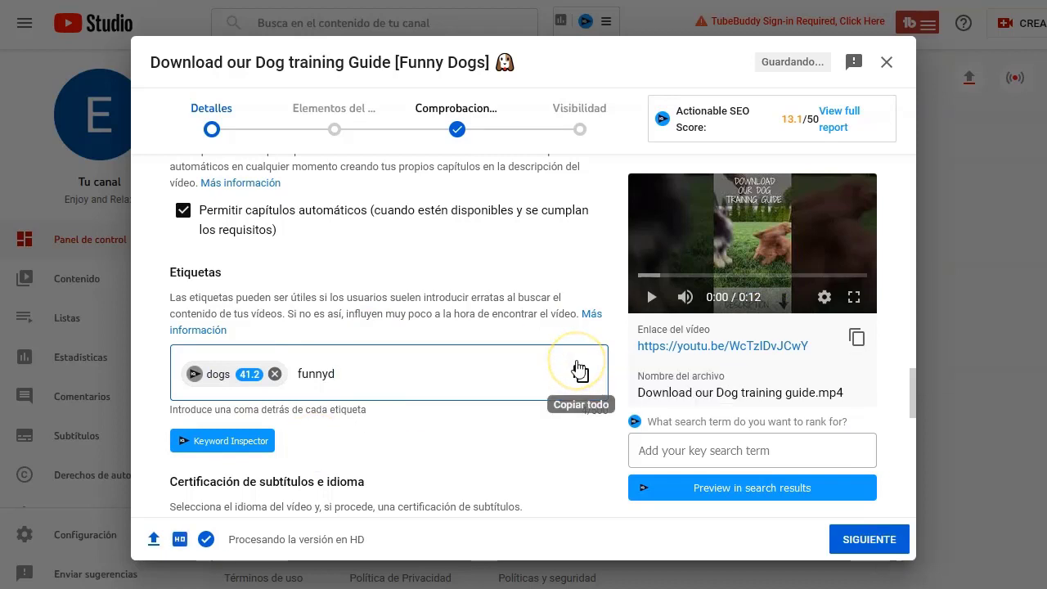
pyautogui.write(' dogs')
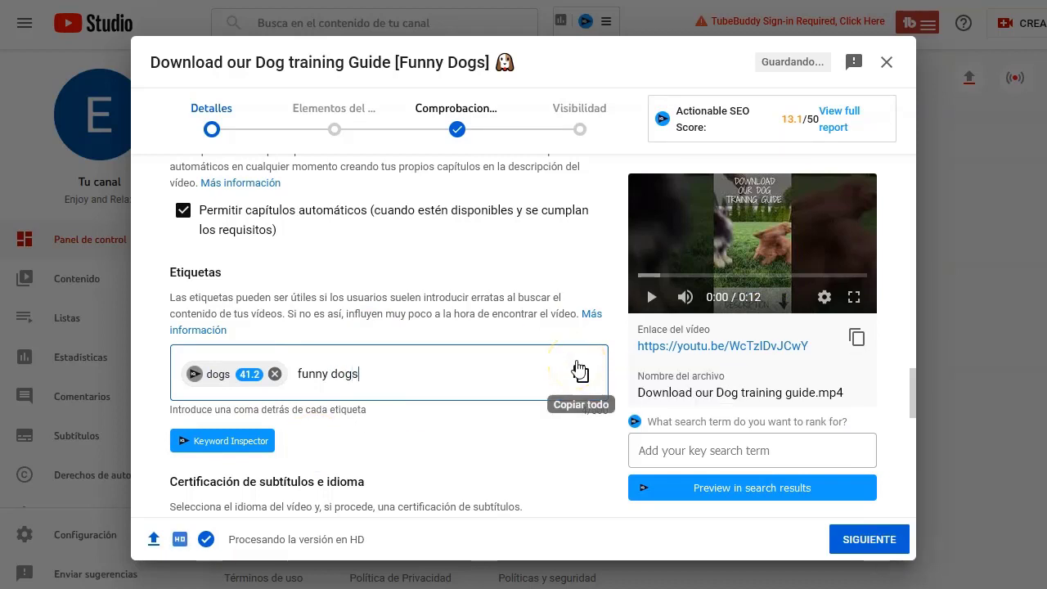
pyautogui.write(',puppy')
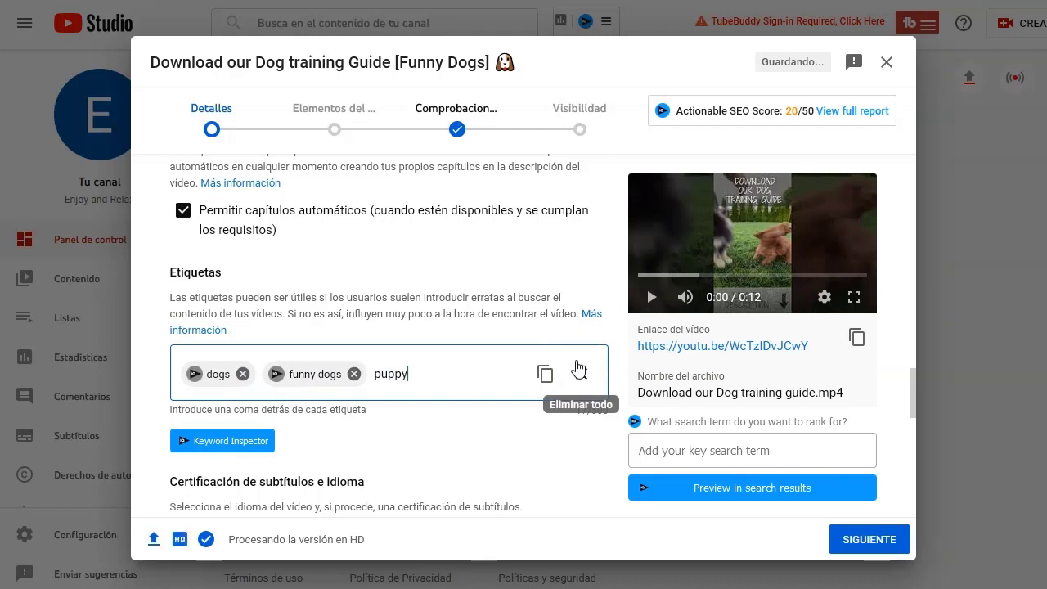
# - Add the tags "training dog", "how to train a dog", "training puppy" and "puppy training" to the video
pyautogui.write('training dog,')
pyautogui.write('how ')
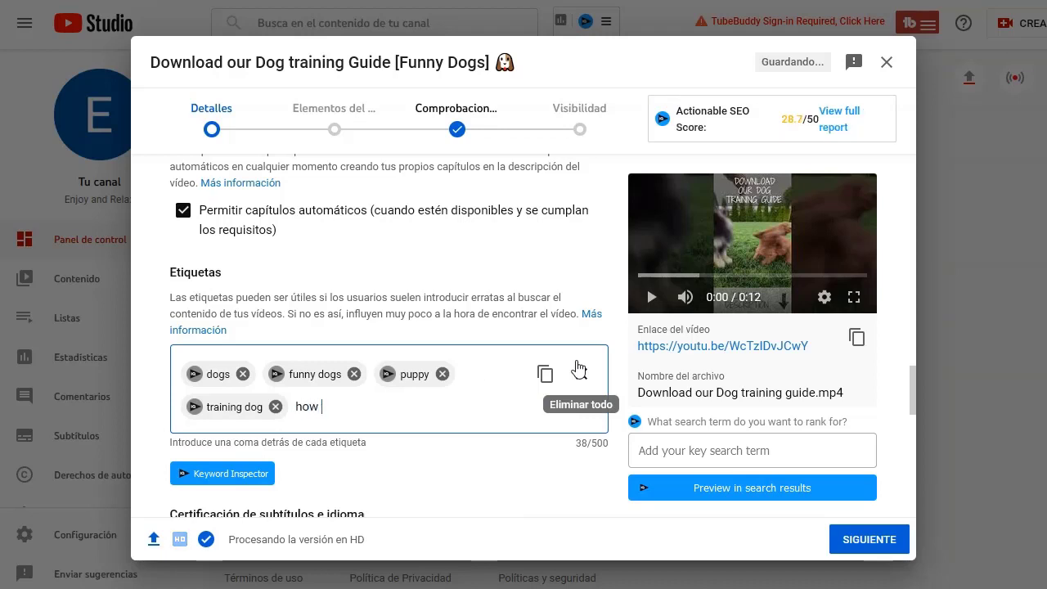
pyautogui.write('to train a dog,')
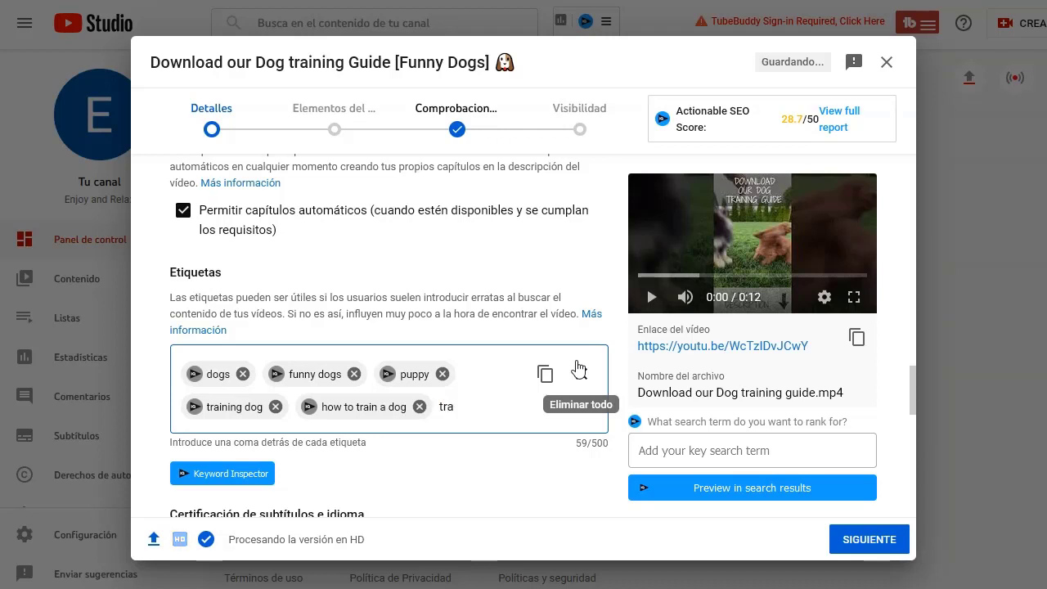
pyautogui.write('training puppy,')
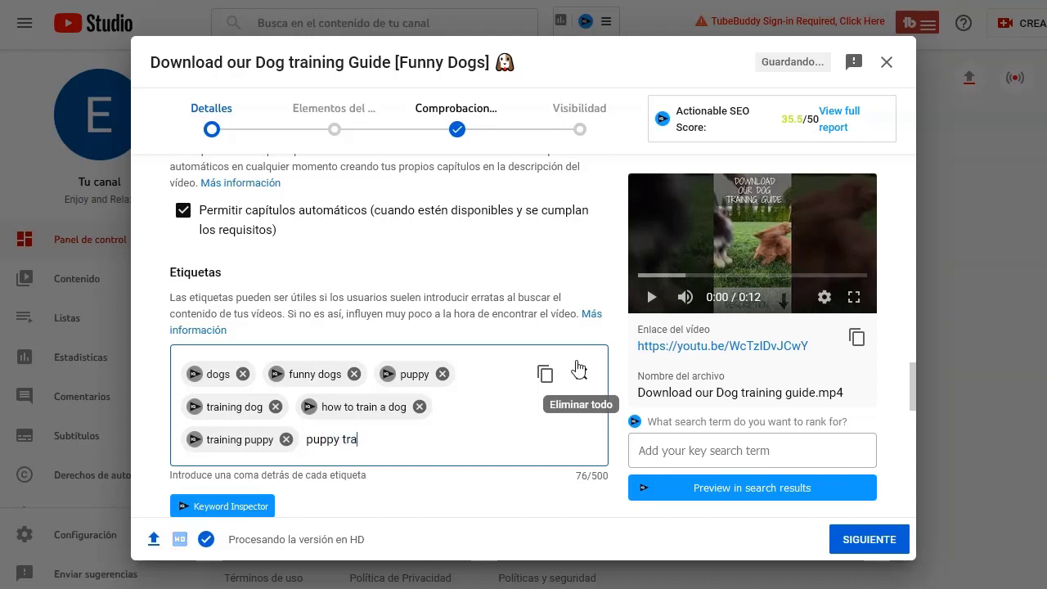
pyautogui.write('puppy training,')
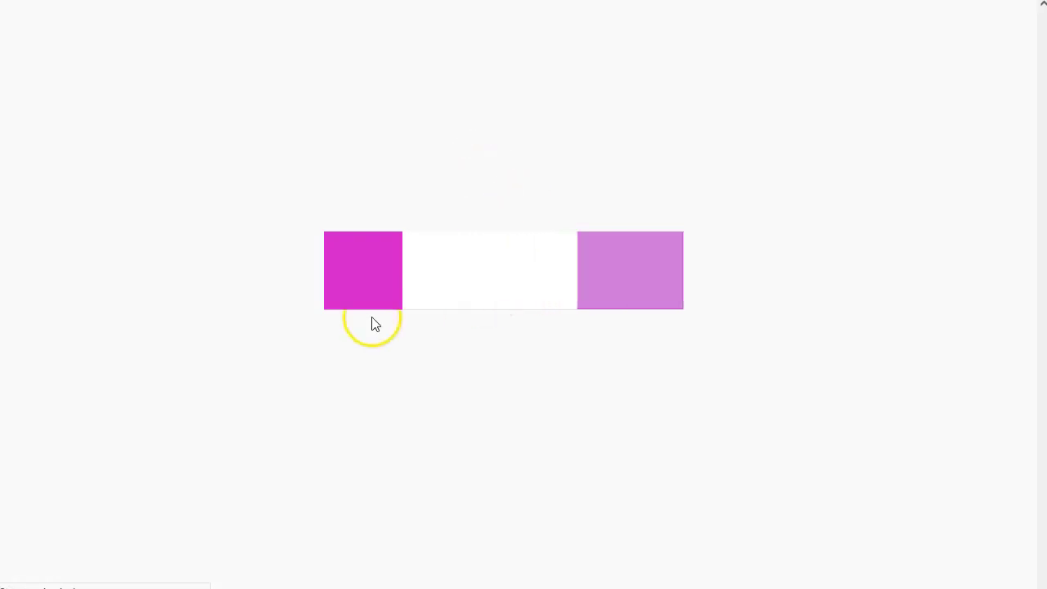
# - Switch to YouTube and search for "dog training"
pyautogui.click(321, 19)
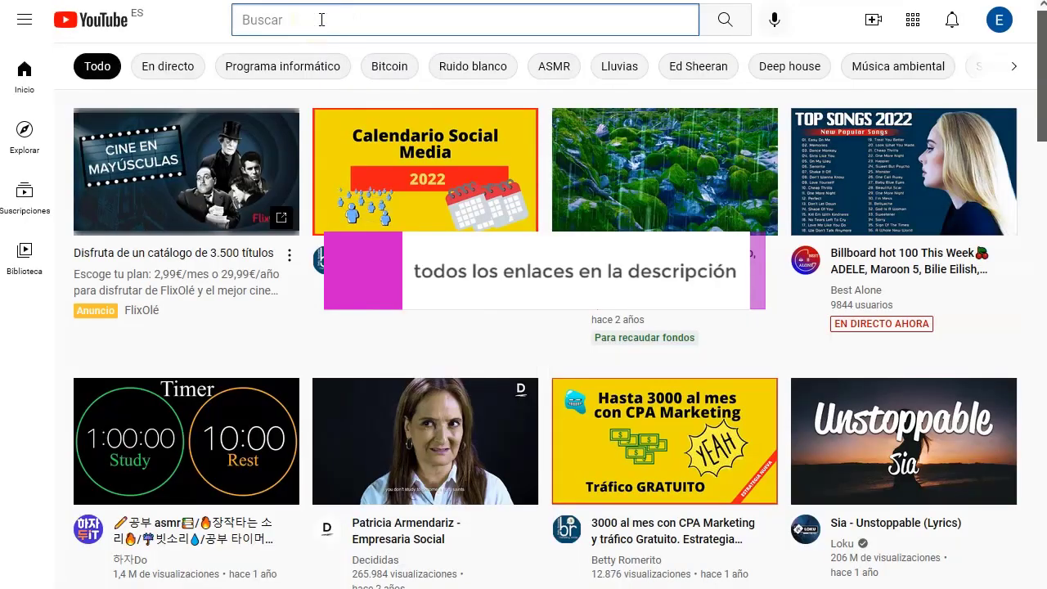
pyautogui.write('dog tra')
pyautogui.press('BackSpace')
pyautogui.write('i')
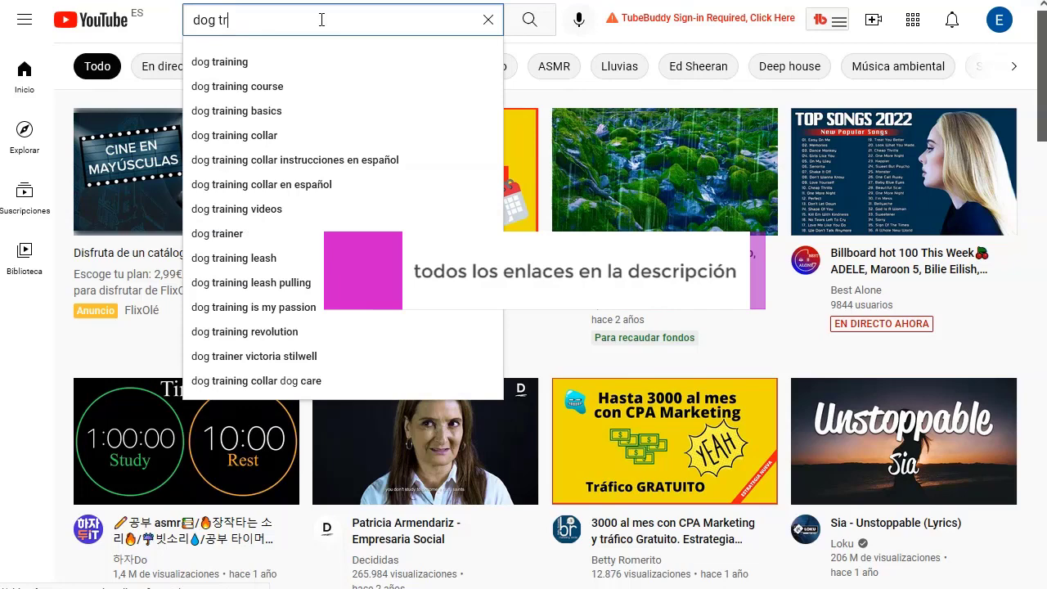
pyautogui.write('aining')
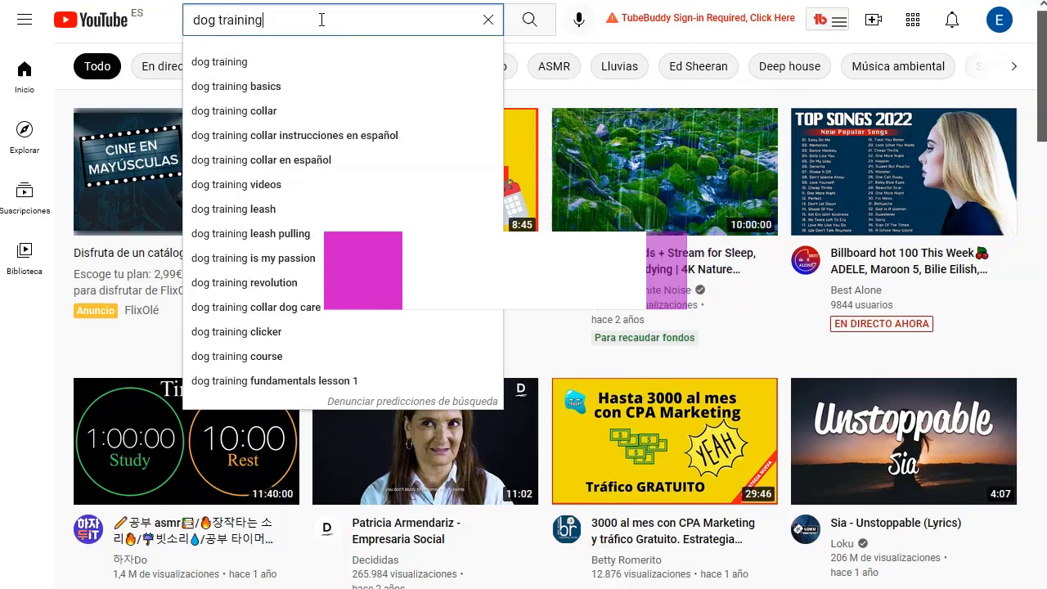
pyautogui.press('Escape')
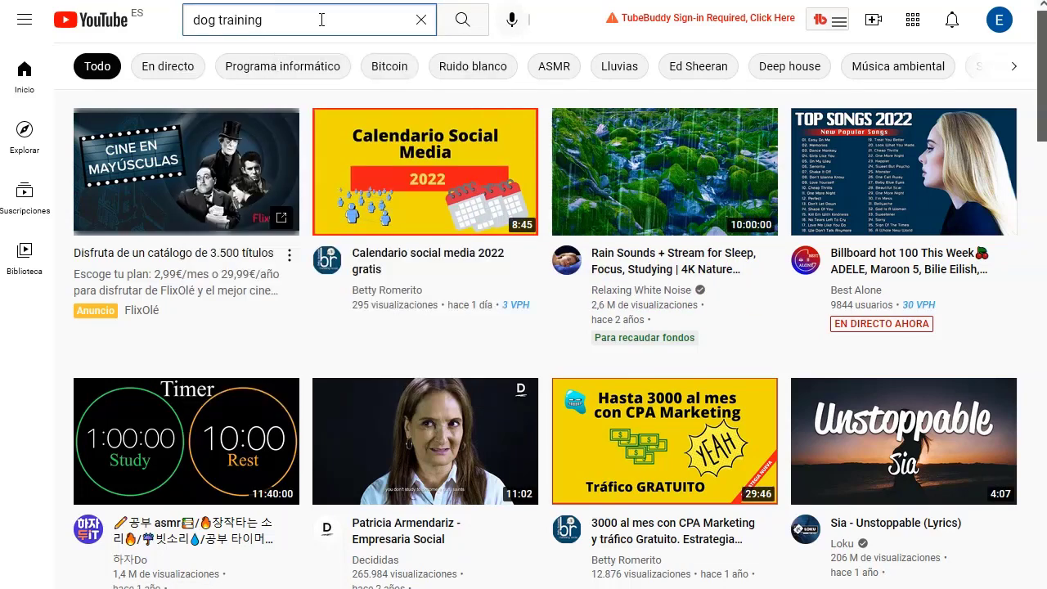
pyautogui.press('Return')
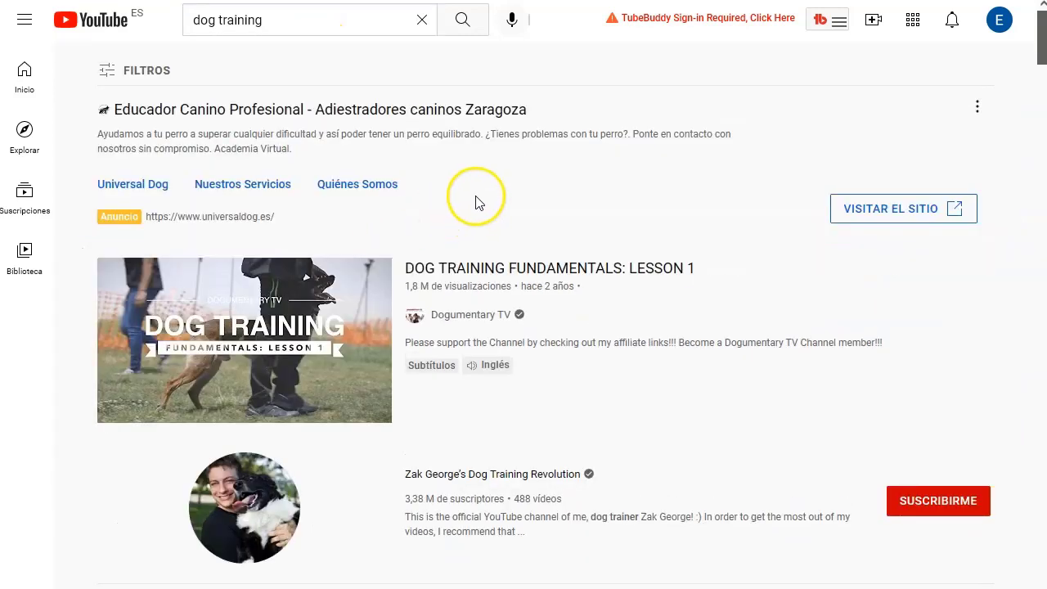
# - Open the video "DOG TRAINING FUNDAMENTALS: LESSON 1", copy its web address and pause the playback
pyautogui.scroll(-1, 443, 232)
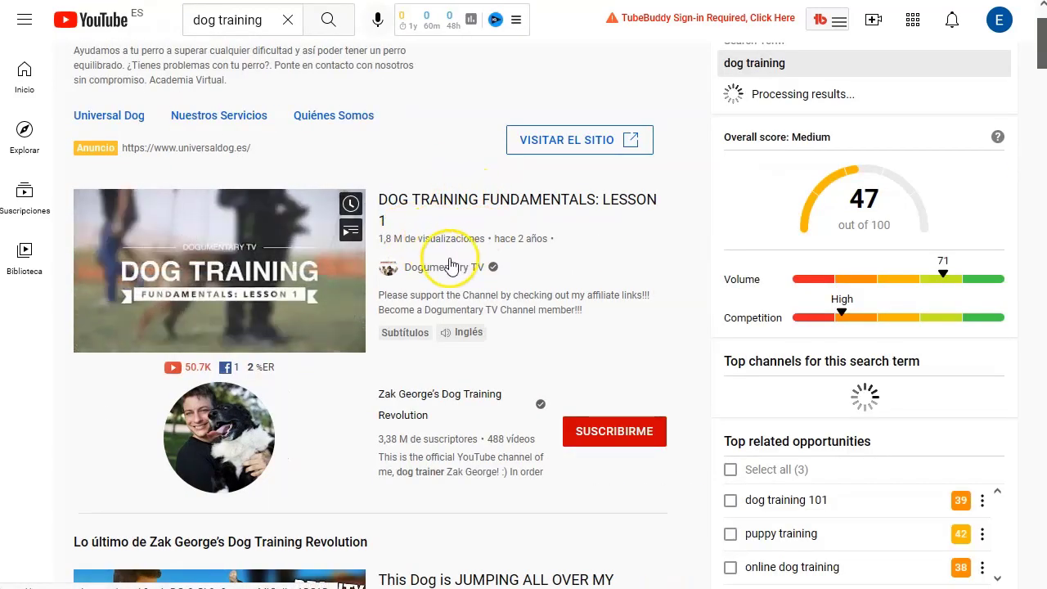
pyautogui.click(352, 253)
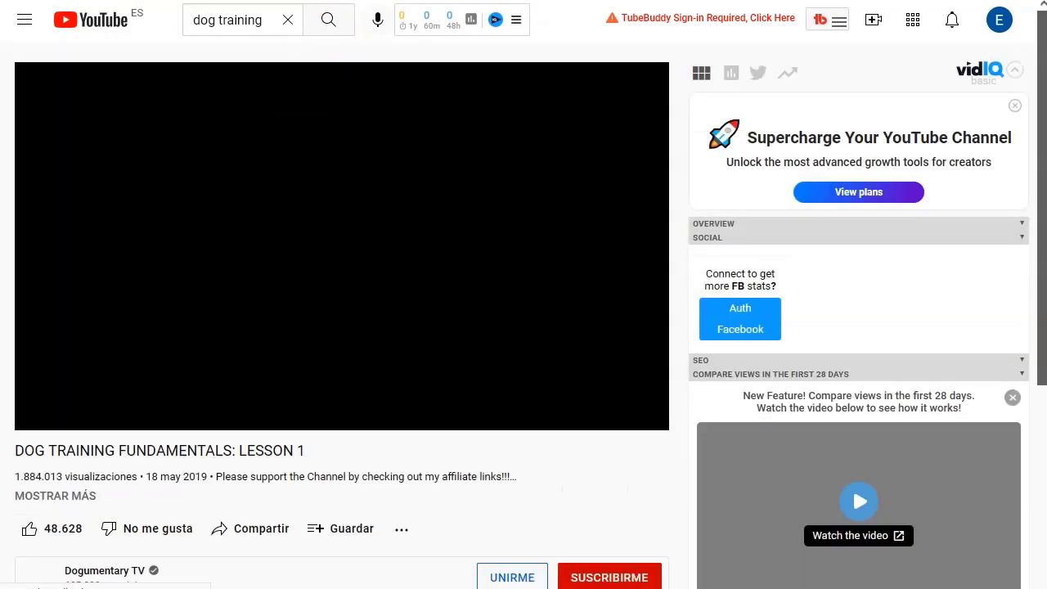
pyautogui.hotkey('ctrl', 'l')
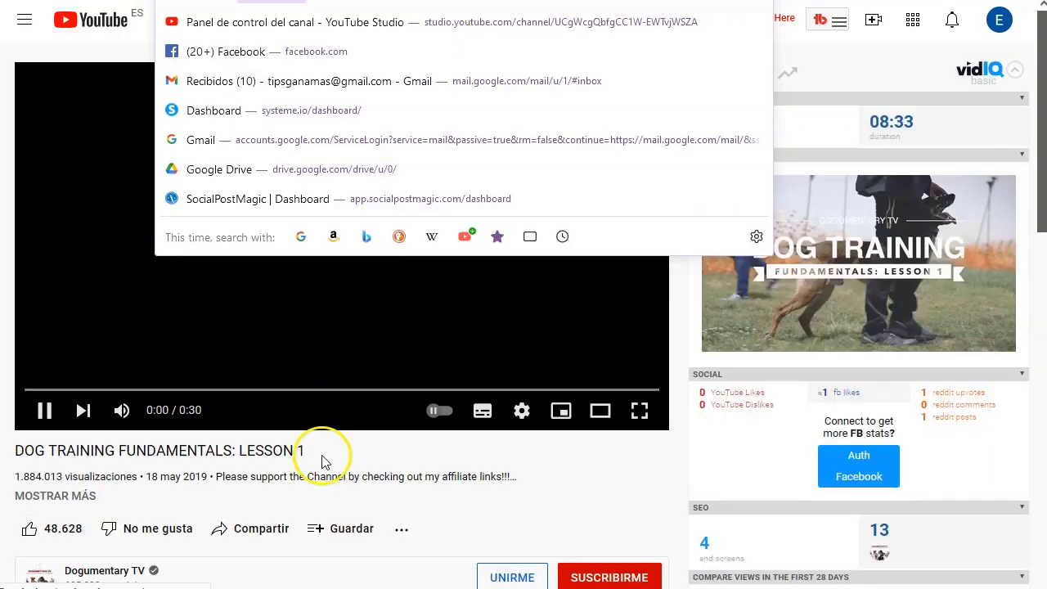
pyautogui.click(413, 481)
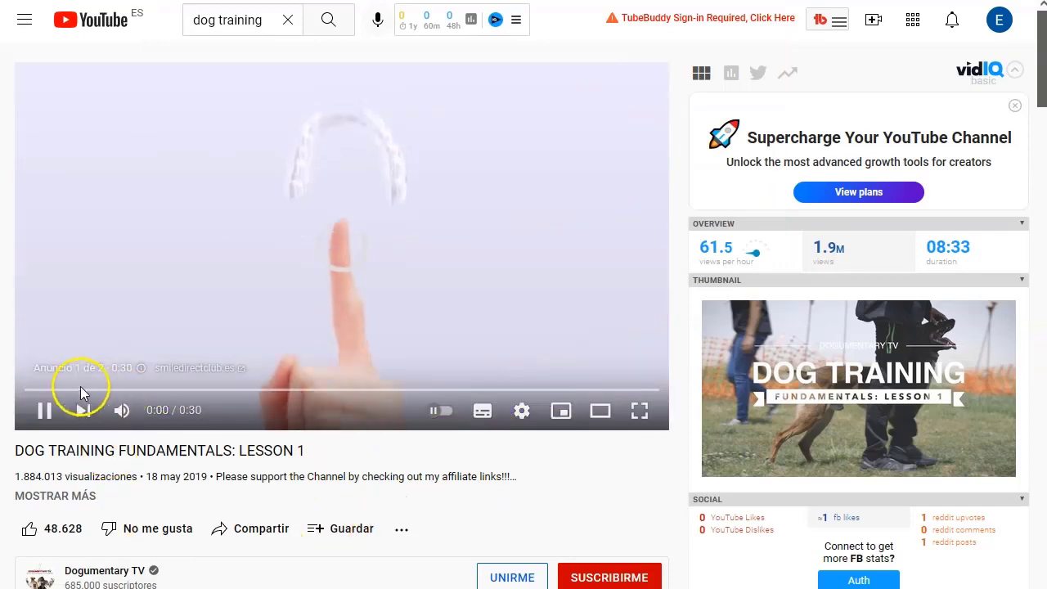
pyautogui.click(39, 405)
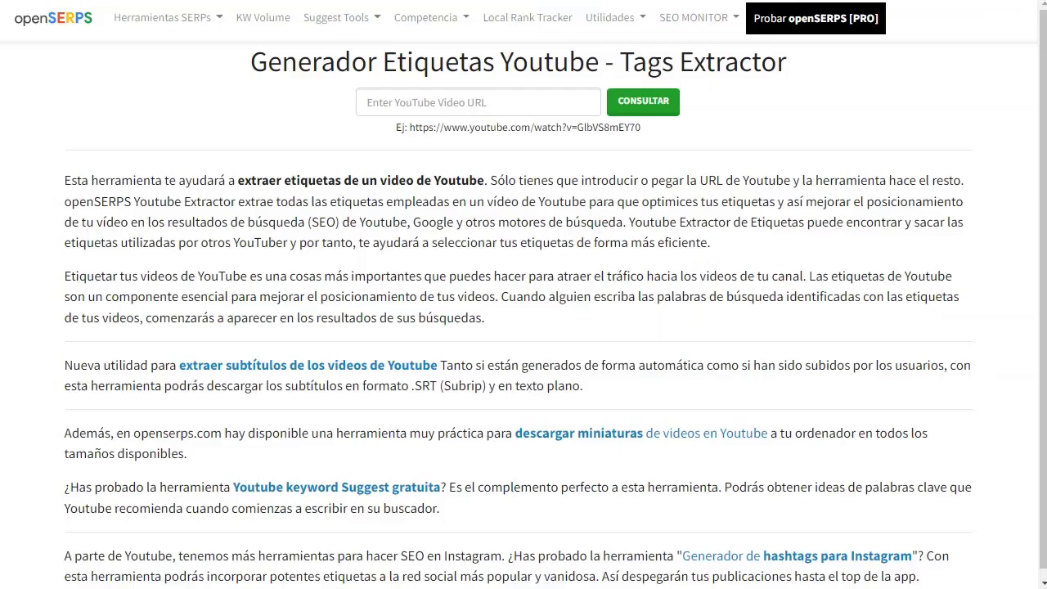
pyautogui.hotkey('ctrl', 'Tab')
pyautogui.click(499, 102)
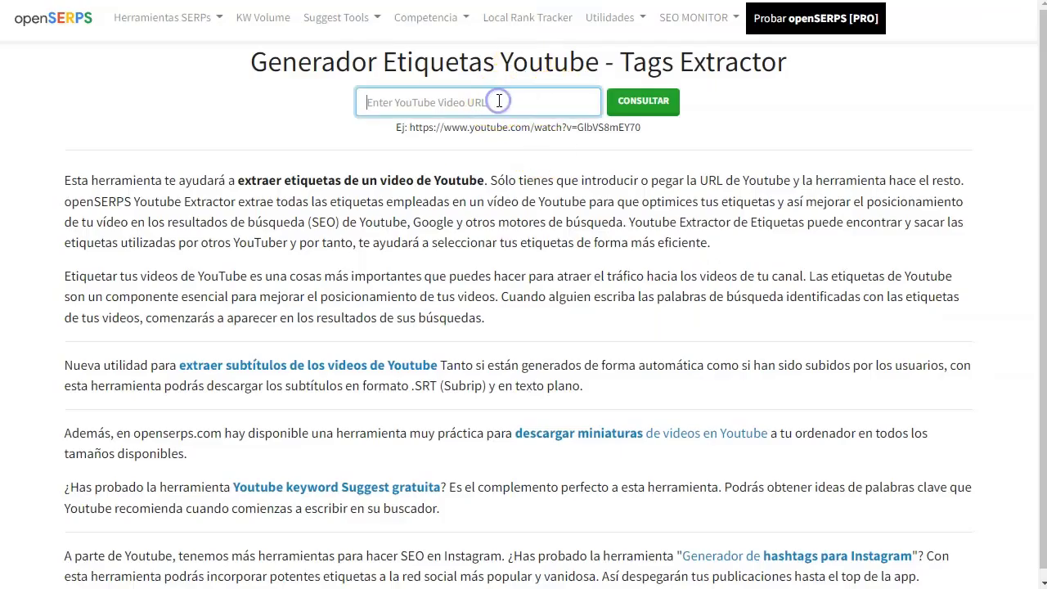
pyautogui.write('https://www.youtube.com/watch?v=1oDGa2yPb2g')
pyautogui.click(631, 102)
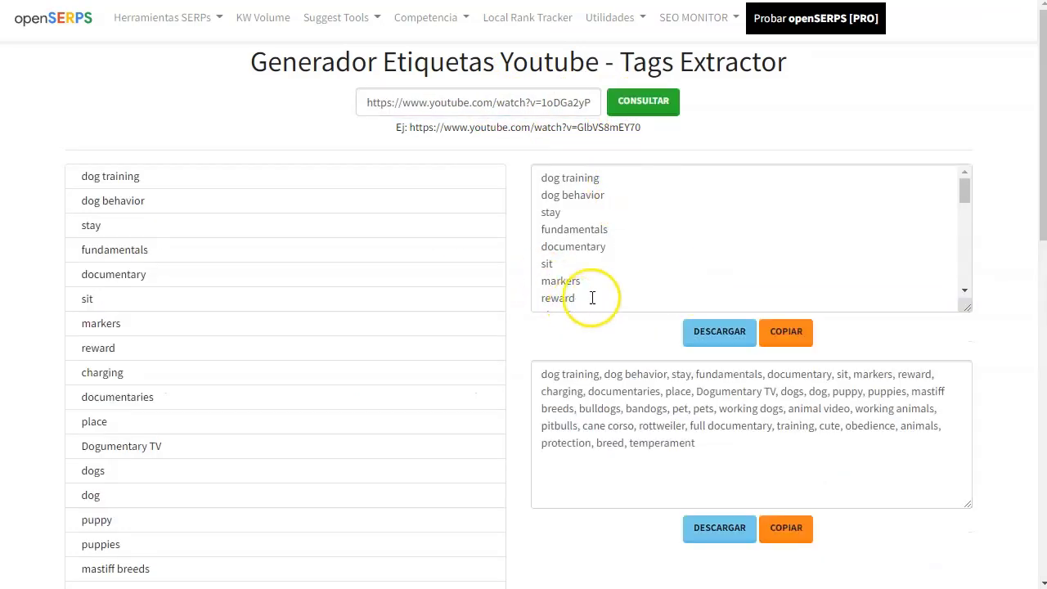
# - Look through the extracted tags and copy the whole comma-separated list
pyautogui.scroll(-5, 597, 254)
pyautogui.scroll(-2, 601, 254)
pyautogui.click(612, 269)
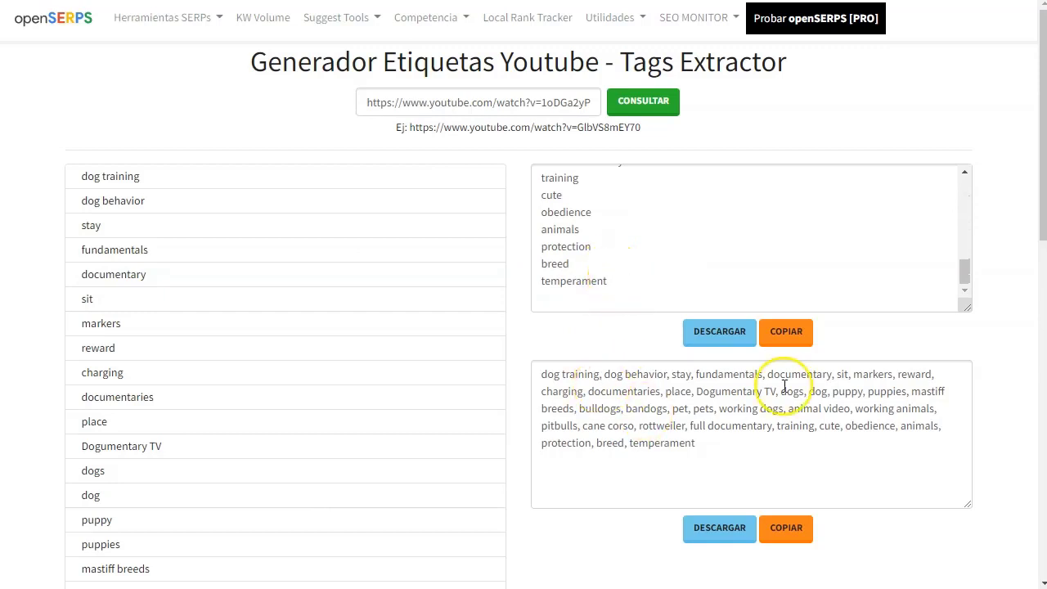
pyautogui.click(586, 412)
pyautogui.moveTo(586, 412); pyautogui.dragTo(537, 371)
pyautogui.rightClick(613, 392)
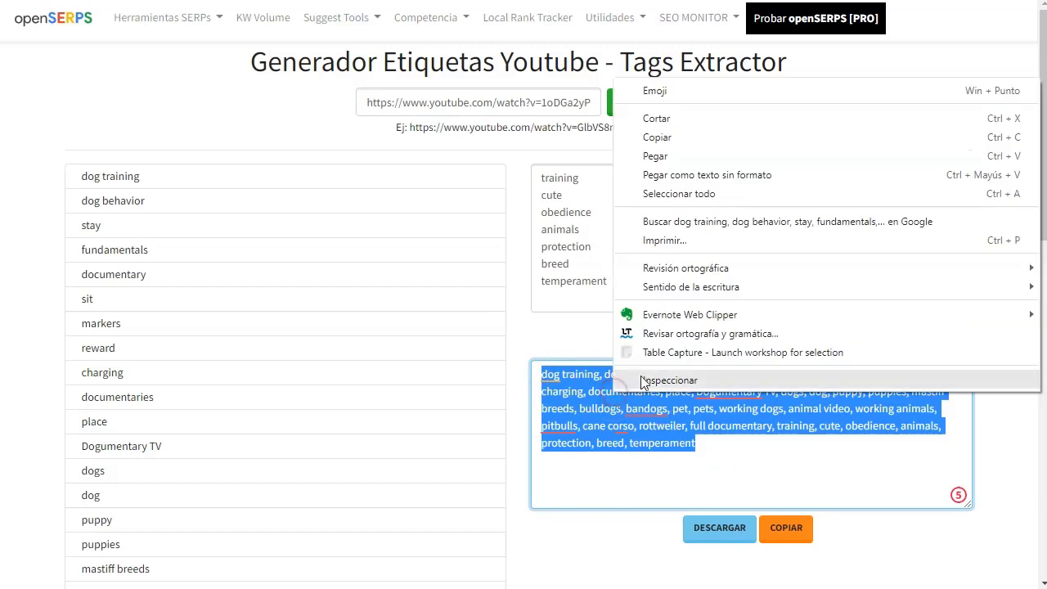
pyautogui.click(669, 139)
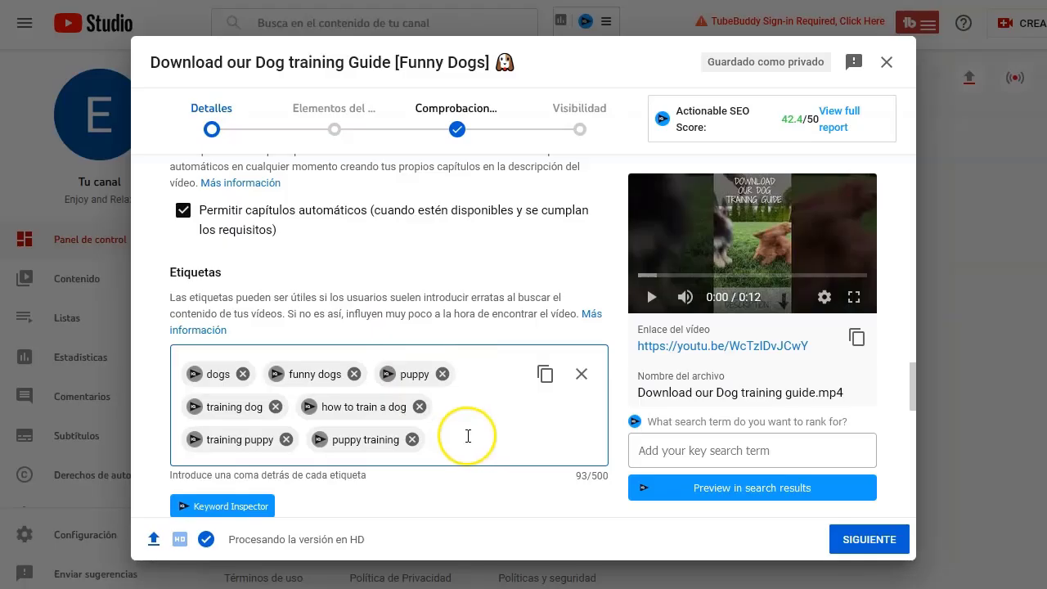
# - Switch back to YouTube Studio, paste the copied tag list after the video's existing tags and review them
pyautogui.write('dog training, dog behavior, stay, fundamentals, documentary, sit, markers, reward, charging, documentaries, place, Dogumentary TV, dog, puppies, mastiff breeds, bulldogs, bandogs, pet, pets, working dogs, animal video, working animals, pitbulls, cane corso, rottweiler, full documentary, training, cute, obedience, animals, protection, breed, temperament')
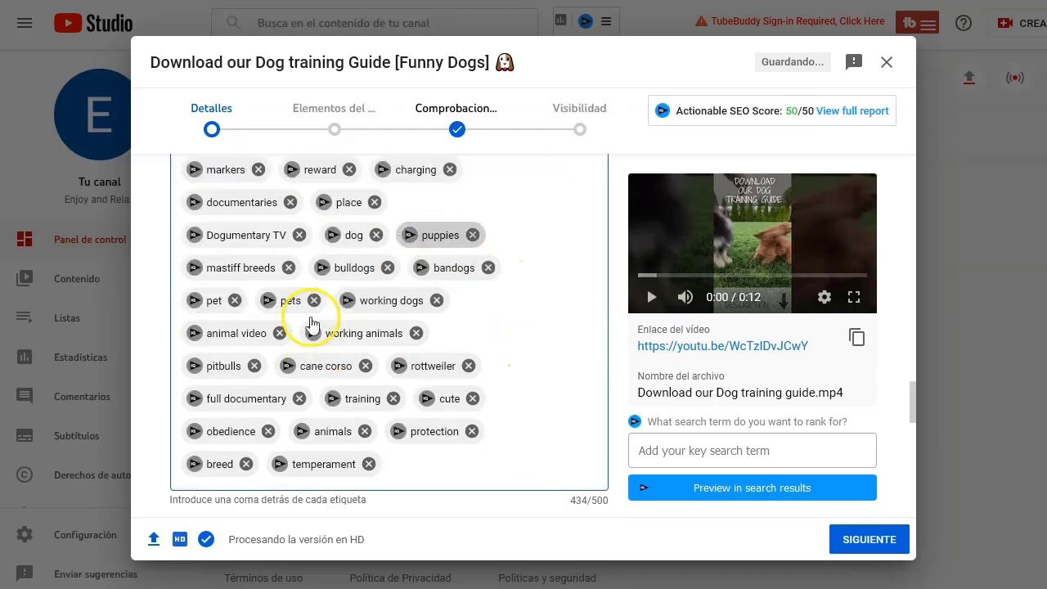
pyautogui.scroll(2, 448, 283)
pyautogui.scroll(2, 449, 283)
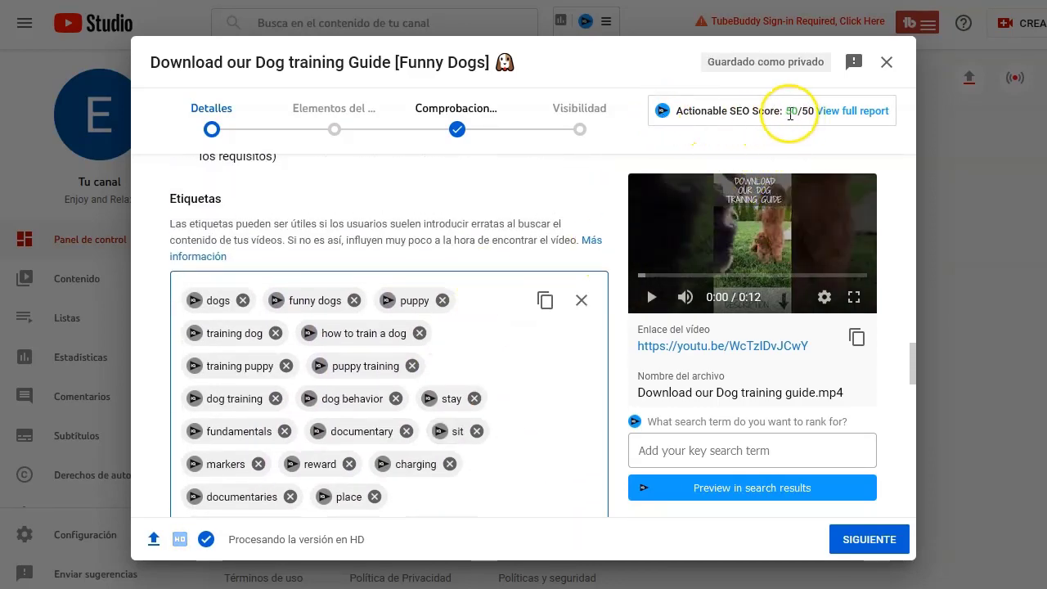
pyautogui.scroll(-8, 467, 367)
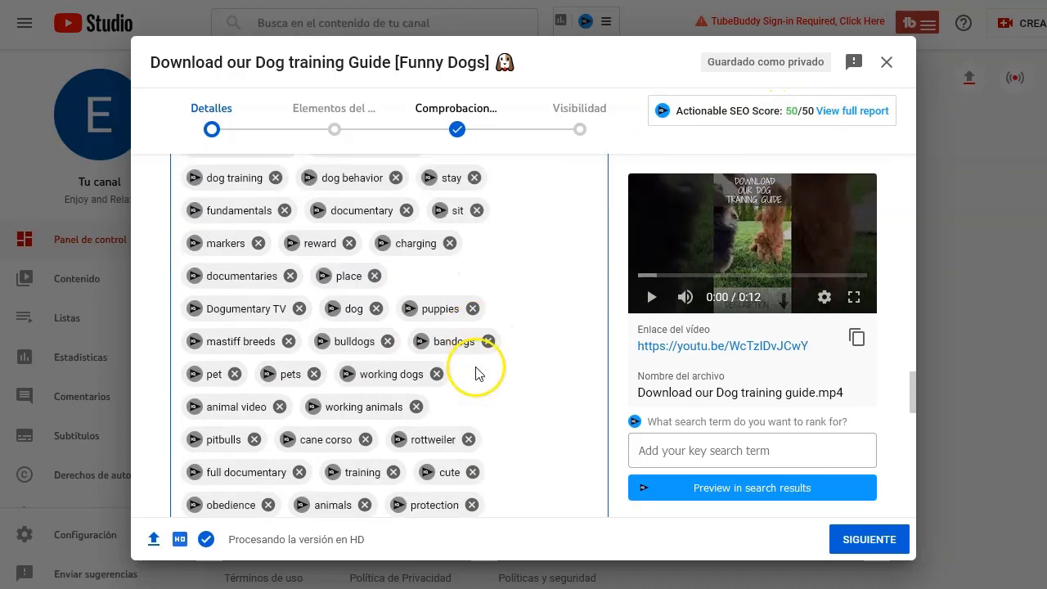
pyautogui.scroll(-3, 475, 413)
# - Proceed past the video elements and copyright checks, set the visibility to public (Público) and publish the video
pyautogui.click(853, 539)
pyautogui.click(863, 541)
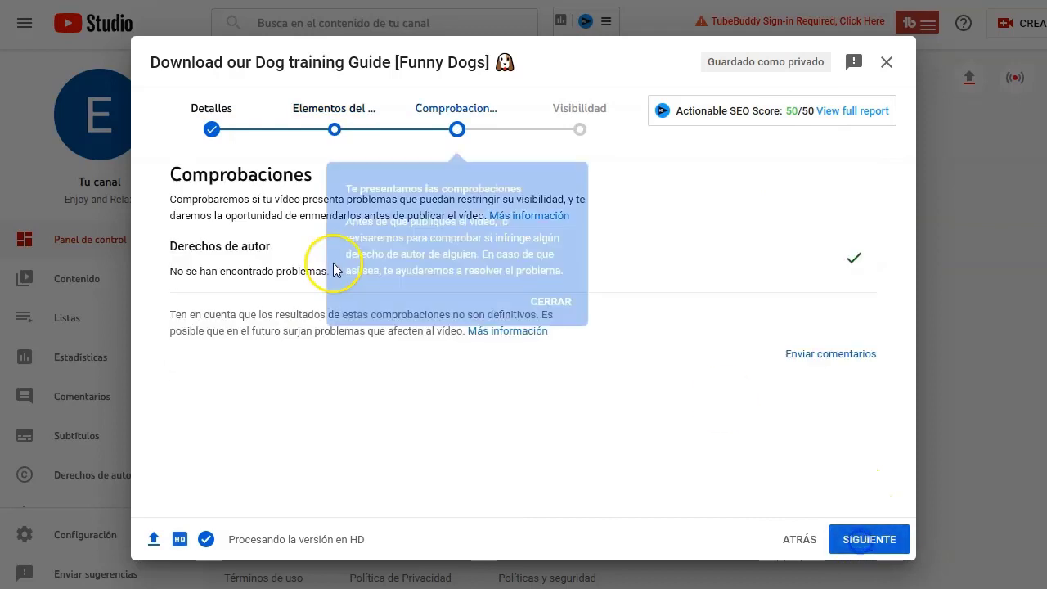
pyautogui.click(250, 285)
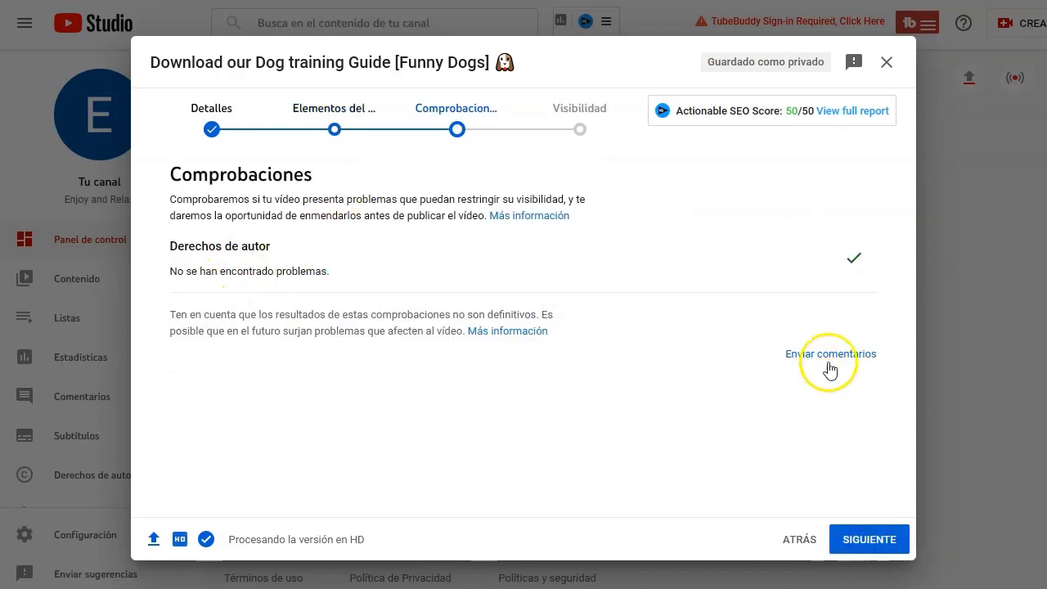
pyautogui.click(869, 541)
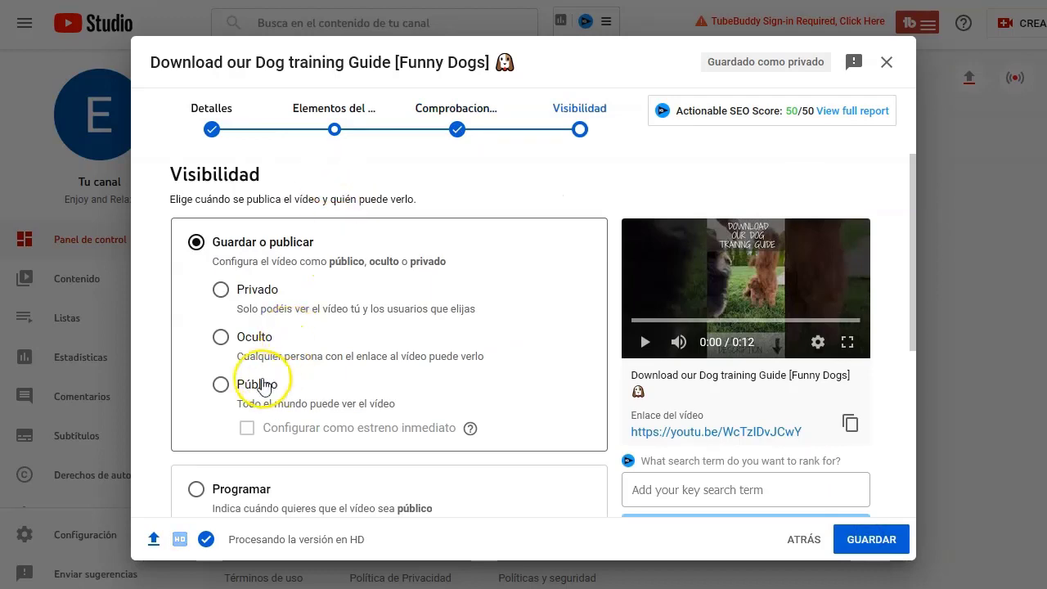
pyautogui.click(249, 389)
pyautogui.scroll(-2, 270, 392)
pyautogui.click(870, 539)
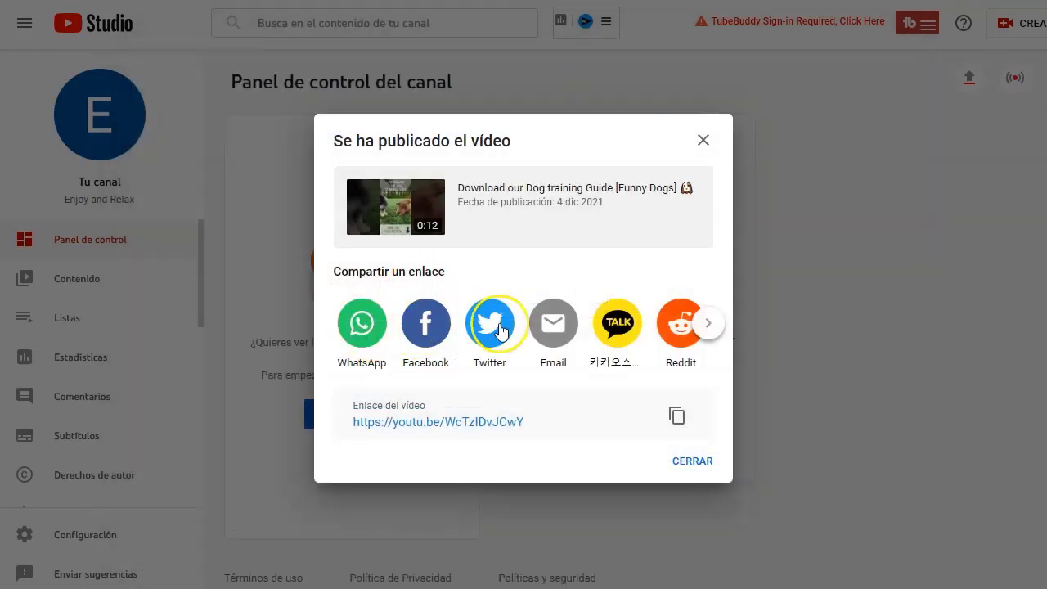
# - Browse the remaining social networks offered for sharing the published video's link
pyautogui.click(708, 324)
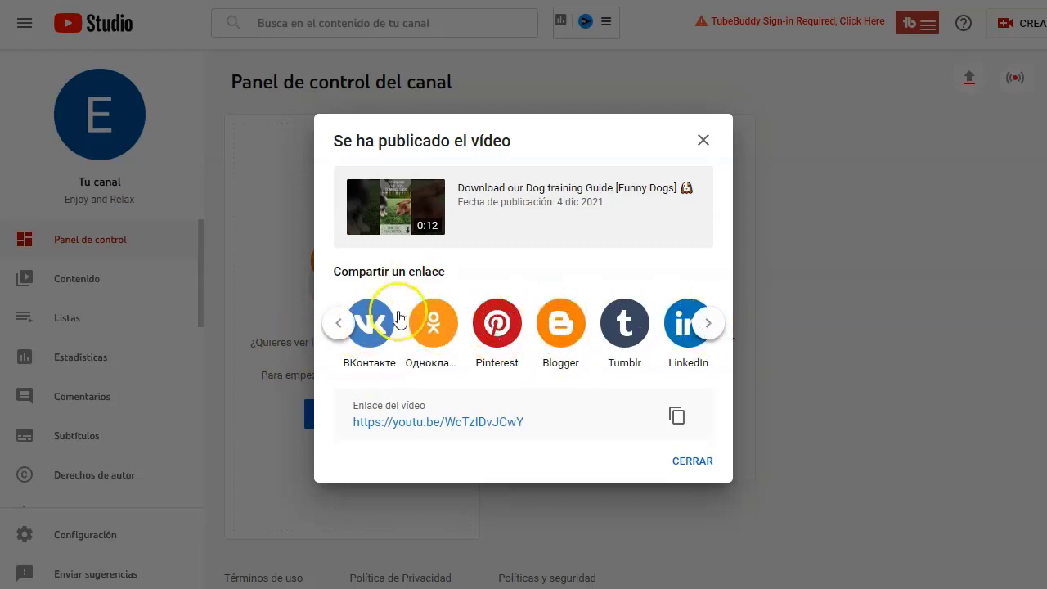
pyautogui.click(708, 324)
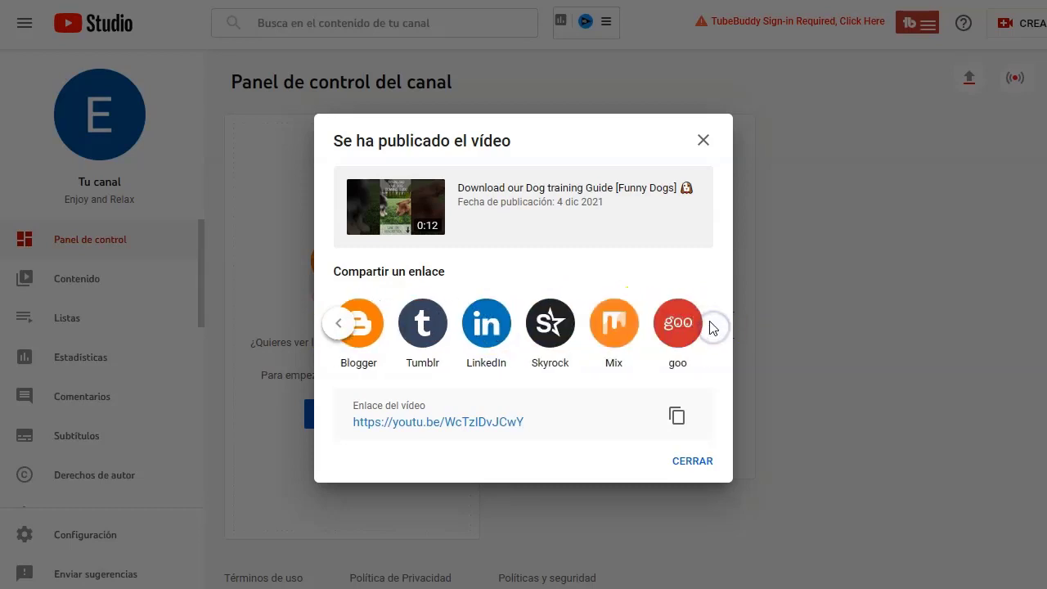